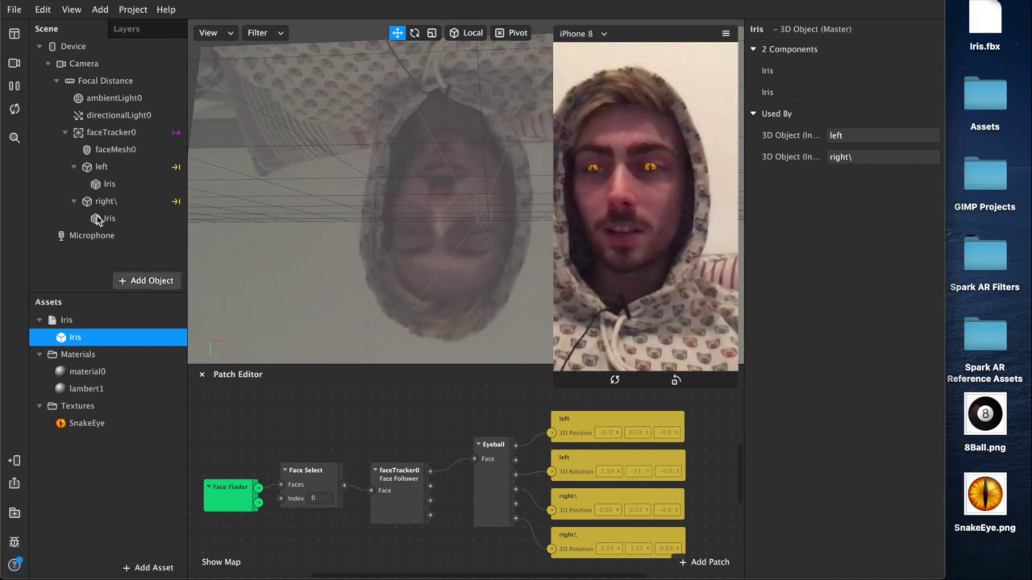
Start a new project previewing the FaceTime HD Camera webcam feed in an enlarged device preview.
{"action": "key", "text": "super+n"}
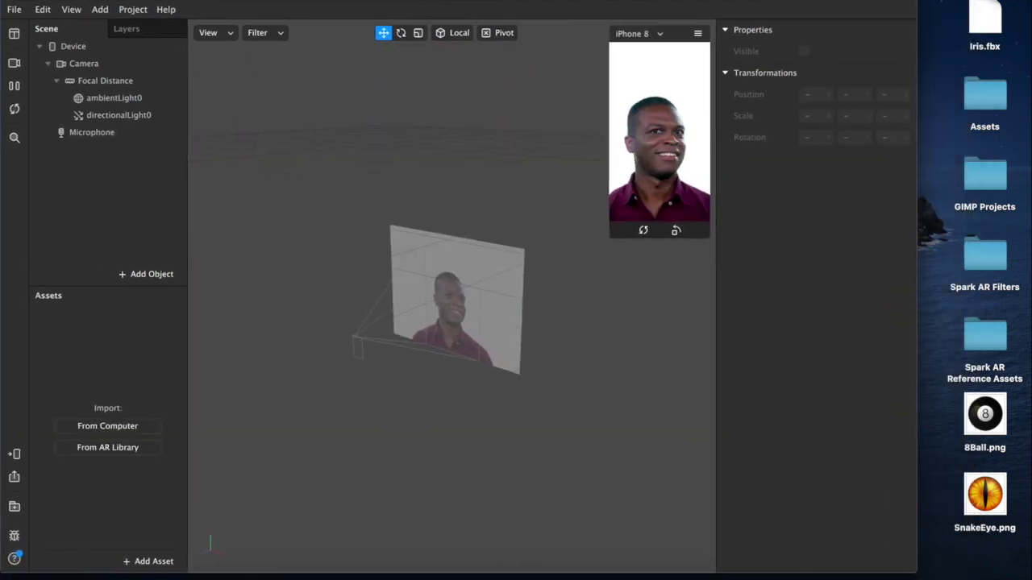
{"action": "left_click", "coordinate": [16, 68]}
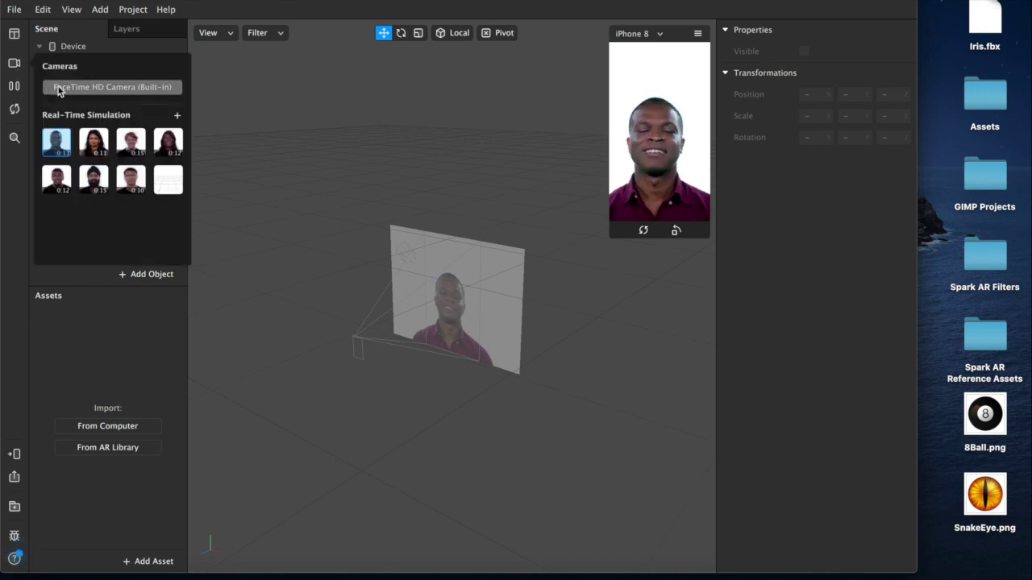
{"action": "left_click", "coordinate": [87, 88]}
{"action": "left_click_drag", "start_coordinate": [615, 242], "coordinate": [505, 346]}
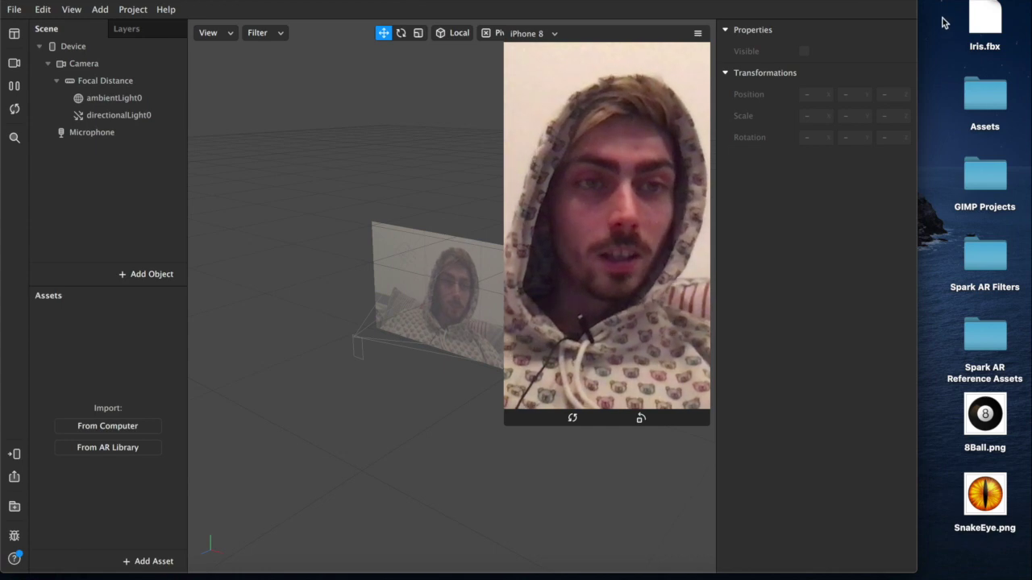
Add faceTracker0 with a child face mesh and create material0 for it.
{"action": "left_click", "coordinate": [134, 274]}
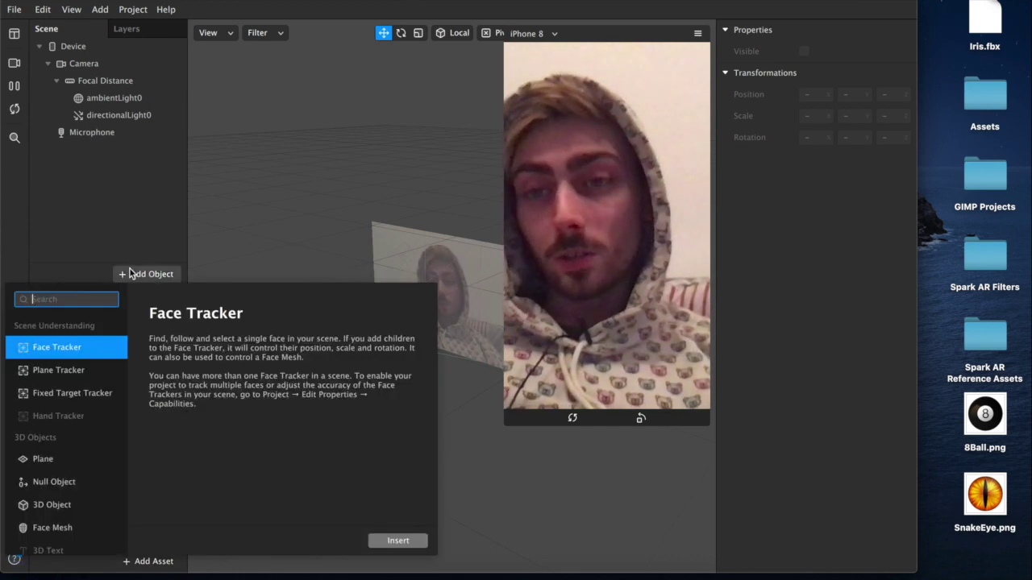
{"action": "left_click", "coordinate": [57, 345]}
{"action": "right_click", "coordinate": [121, 132]}
{"action": "mouse_move", "coordinate": [161, 144]}
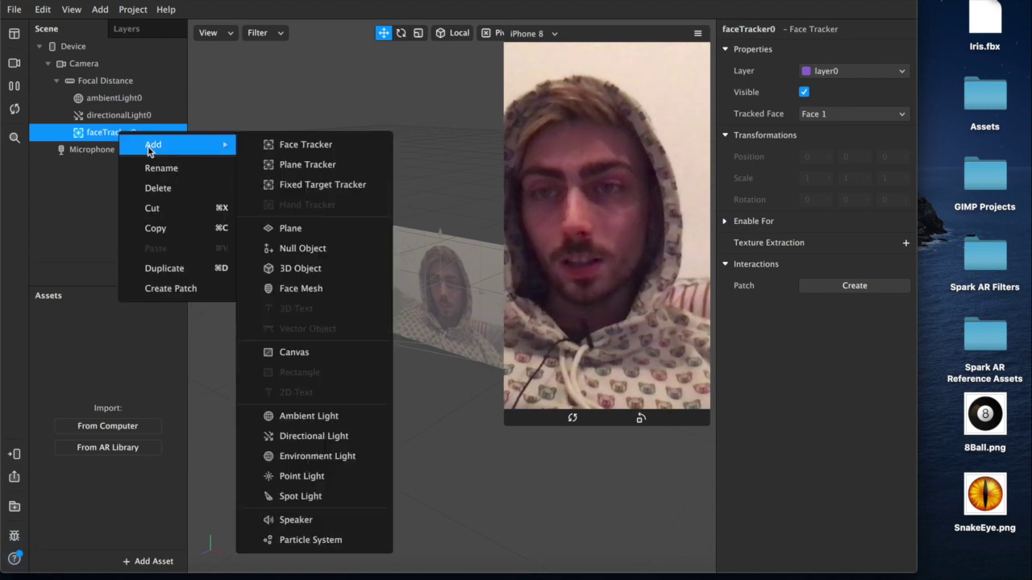
{"action": "left_click", "coordinate": [347, 288]}
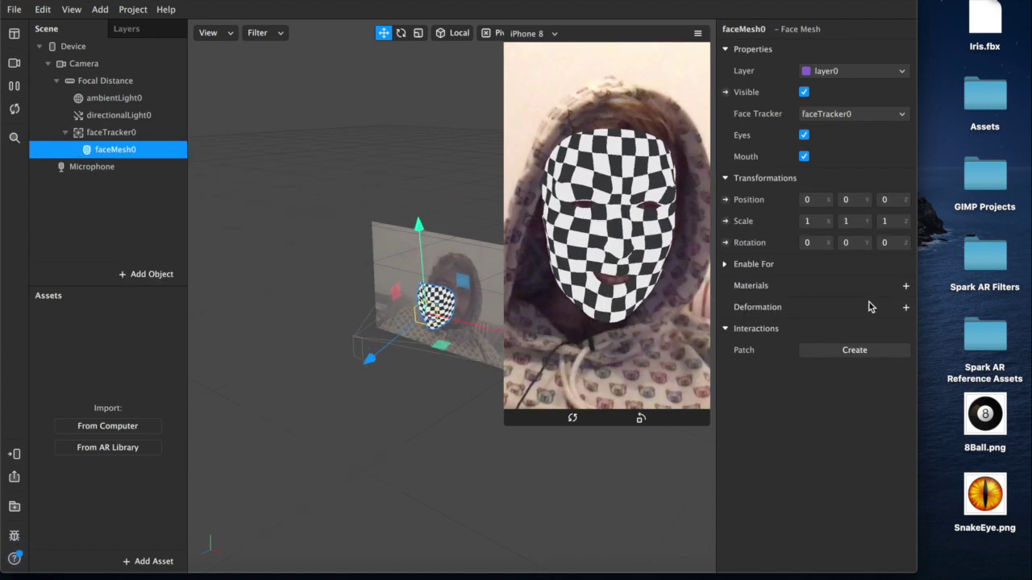
{"action": "left_click", "coordinate": [905, 286]}
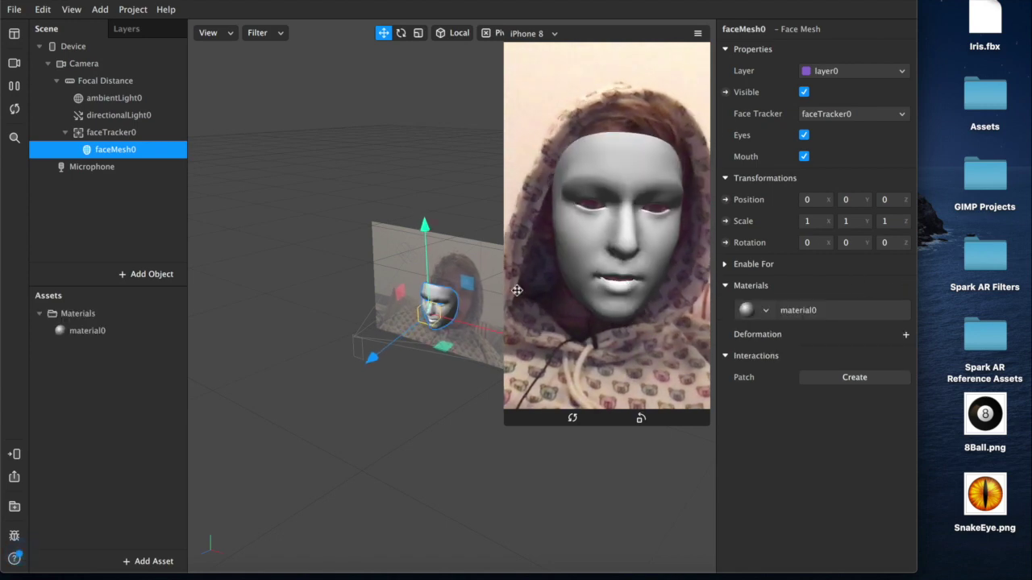
Rename faceMesh0 to 'invisible'.
{"action": "left_click", "coordinate": [137, 335]}
{"action": "double_click", "coordinate": [126, 153]}
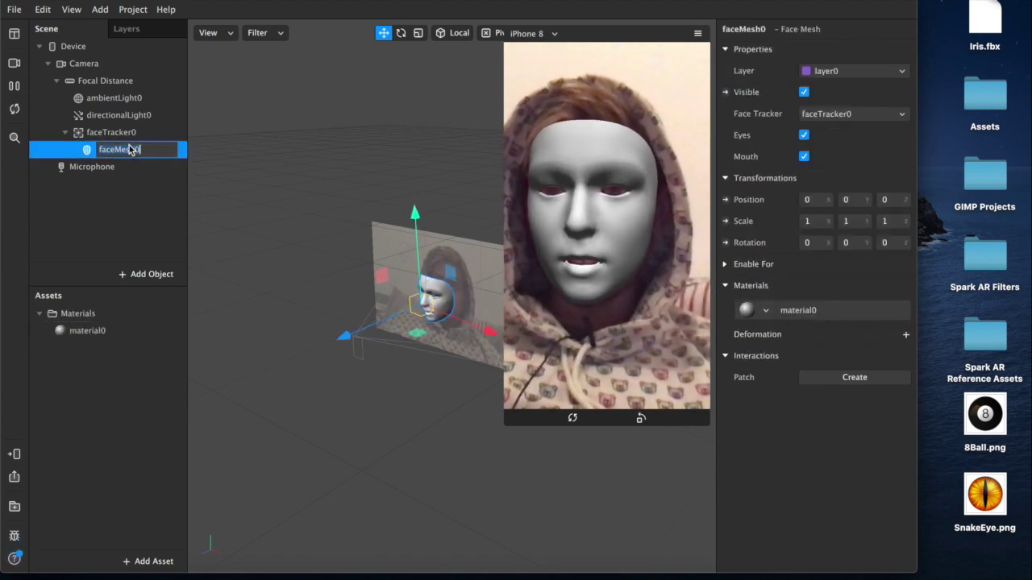
{"action": "type", "text": "invisible"}
{"action": "key", "text": "Return"}
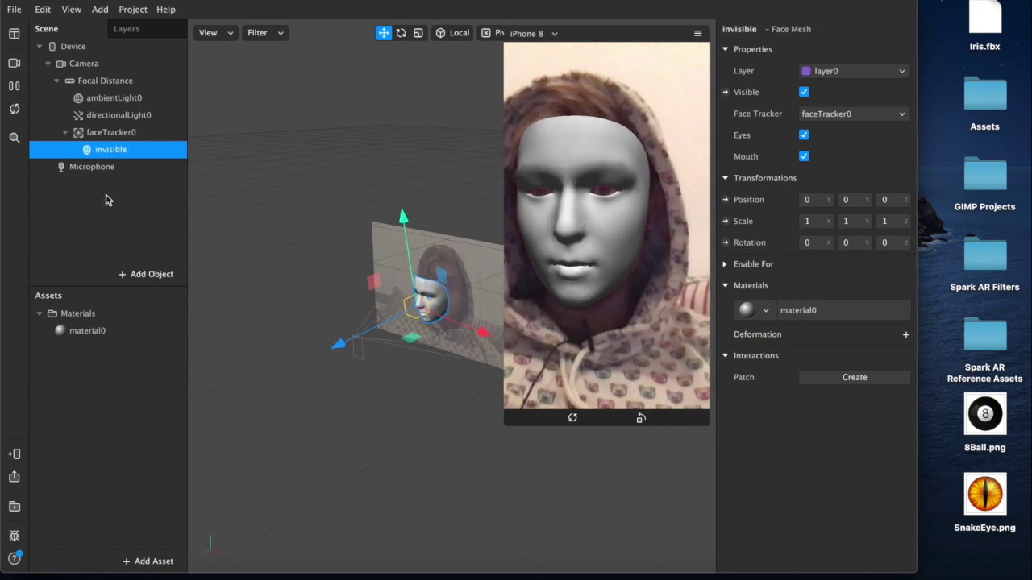
Rename material0 to 'invisible' and give it Alpha blending at opacity 1.
{"action": "double_click", "coordinate": [90, 332]}
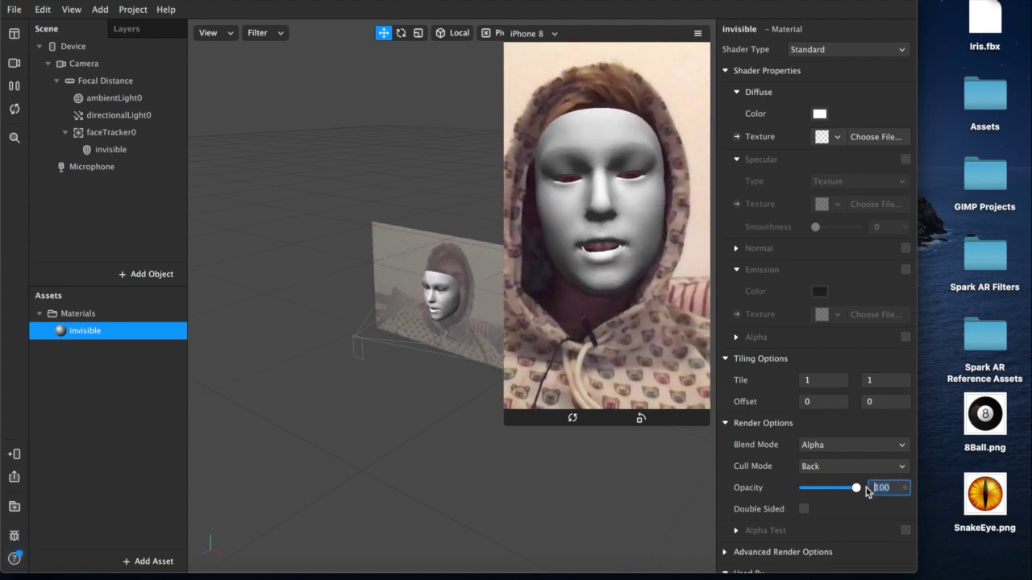
{"action": "type", "text": "1"}
{"action": "key", "text": "Return"}
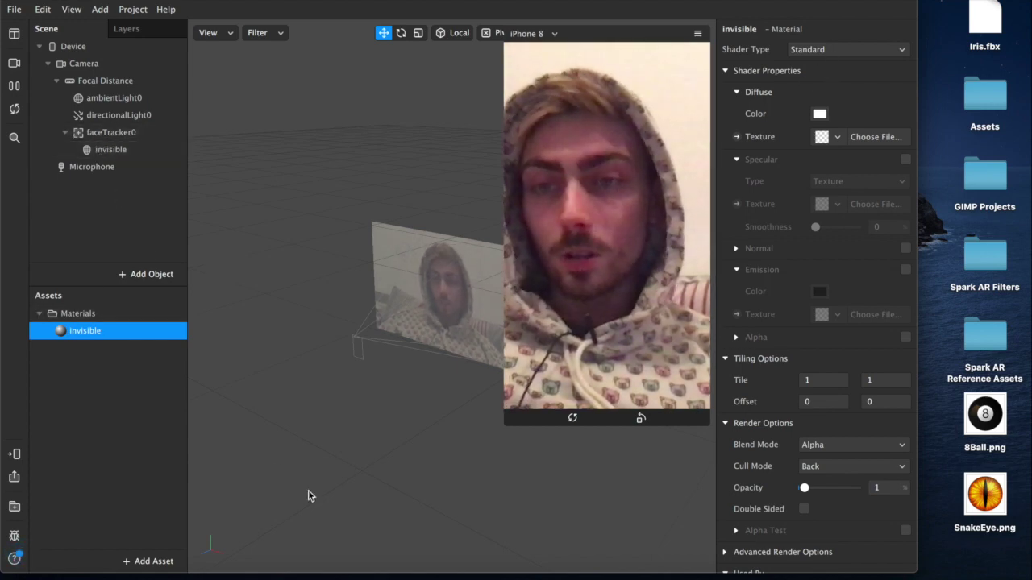
Import Iris.fbx into Assets, inspect its lambert1 material, and place the Iris model under faceTracker0.
{"action": "left_click", "coordinate": [986, 14]}
{"action": "left_click_drag", "start_coordinate": [988, 8], "coordinate": [78, 407]}
{"action": "left_click", "coordinate": [71, 329]}
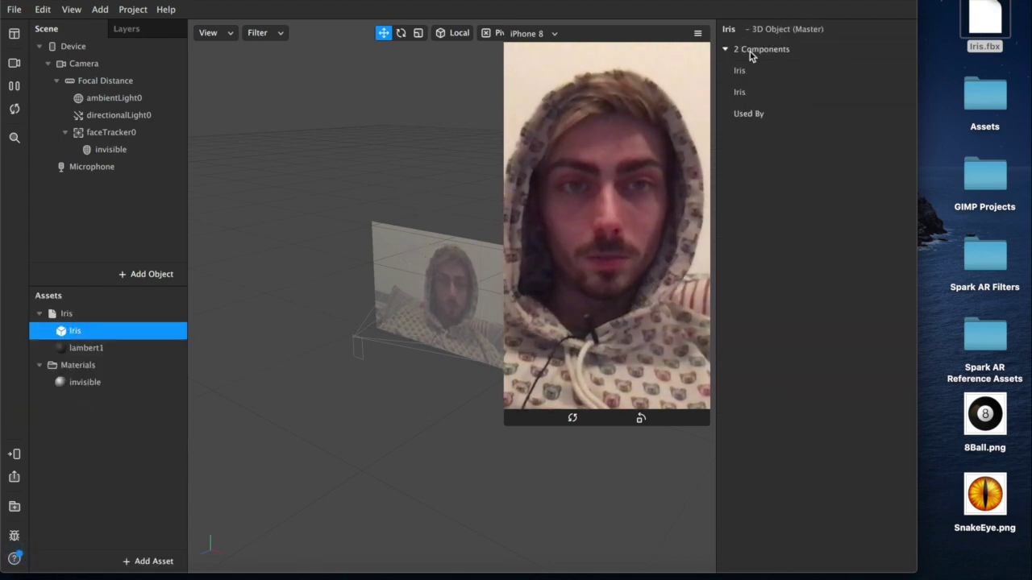
{"action": "left_click", "coordinate": [55, 352]}
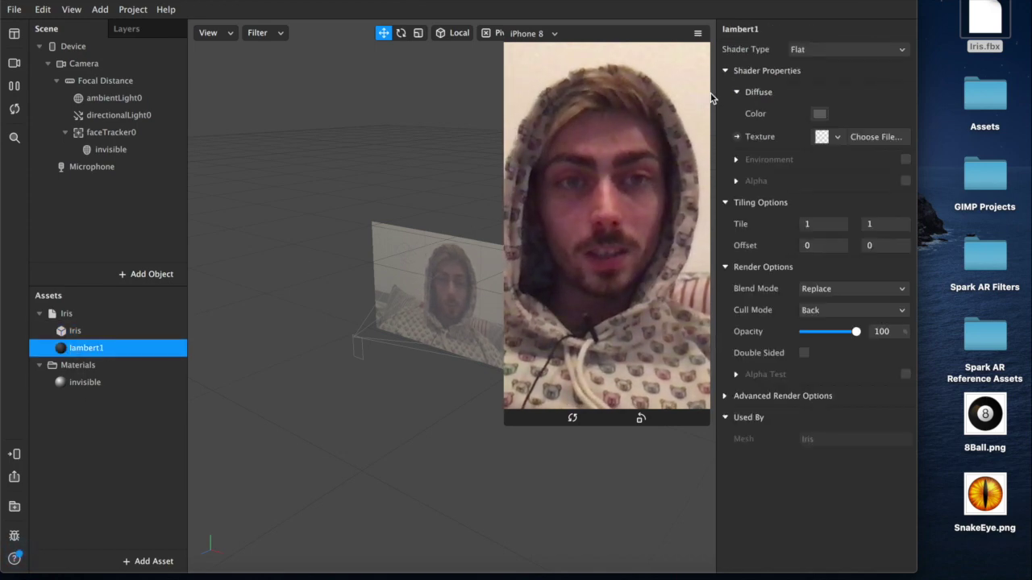
{"action": "left_click", "coordinate": [819, 113]}
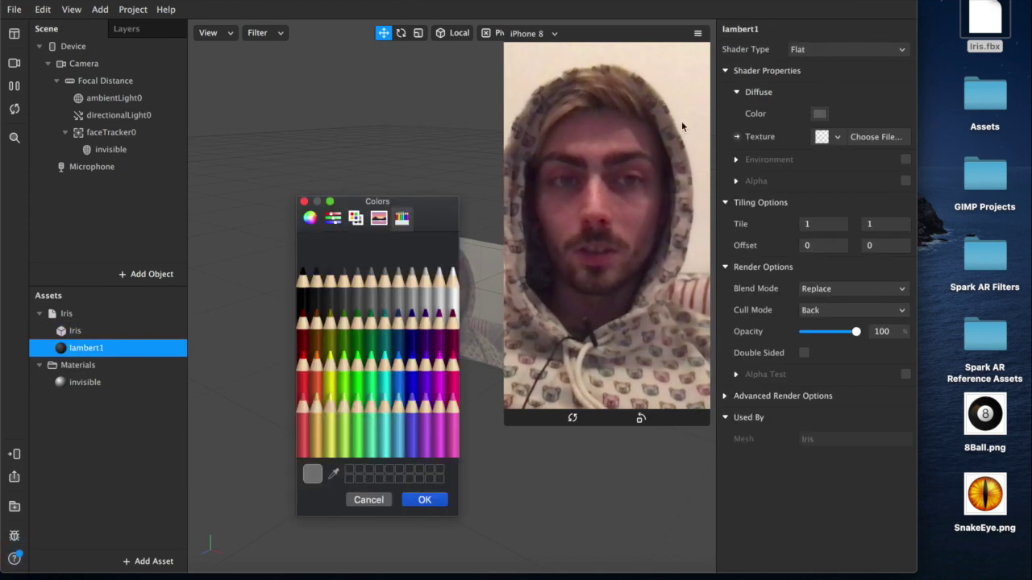
{"action": "left_click", "coordinate": [354, 301]}
{"action": "left_click", "coordinate": [369, 500]}
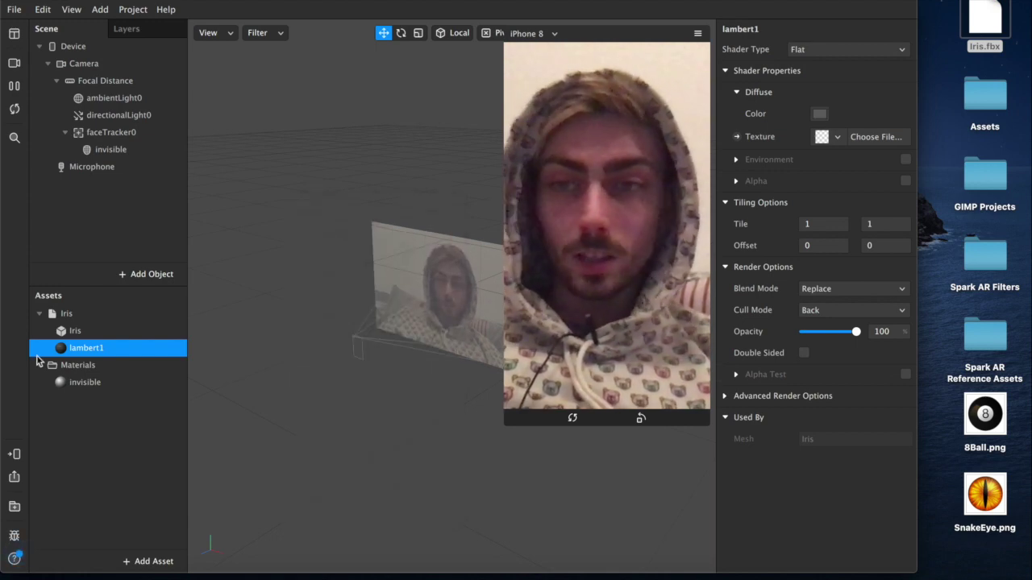
{"action": "left_click", "coordinate": [66, 336]}
{"action": "left_click_drag", "start_coordinate": [119, 139], "coordinate": [115, 133]}
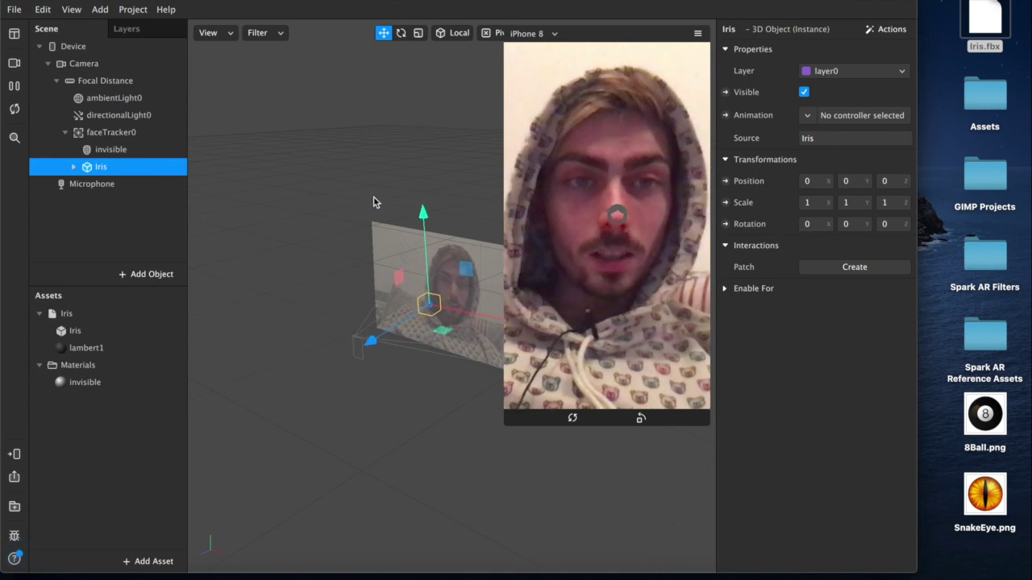
Set the lambert1 diffuse colour to Snow white.
{"action": "left_click", "coordinate": [76, 348]}
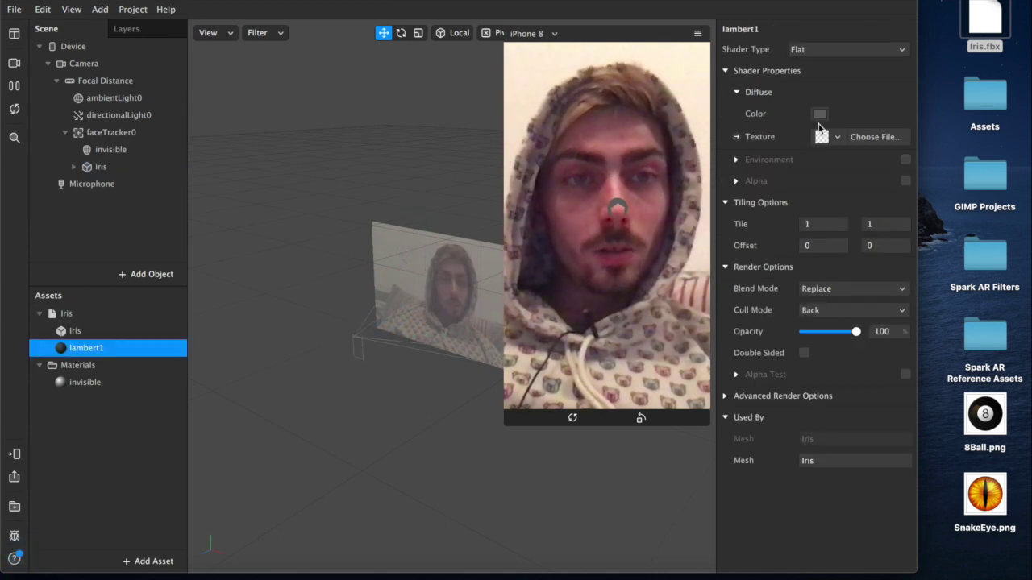
{"action": "left_click", "coordinate": [819, 114]}
{"action": "left_click", "coordinate": [439, 280]}
{"action": "left_click", "coordinate": [450, 282]}
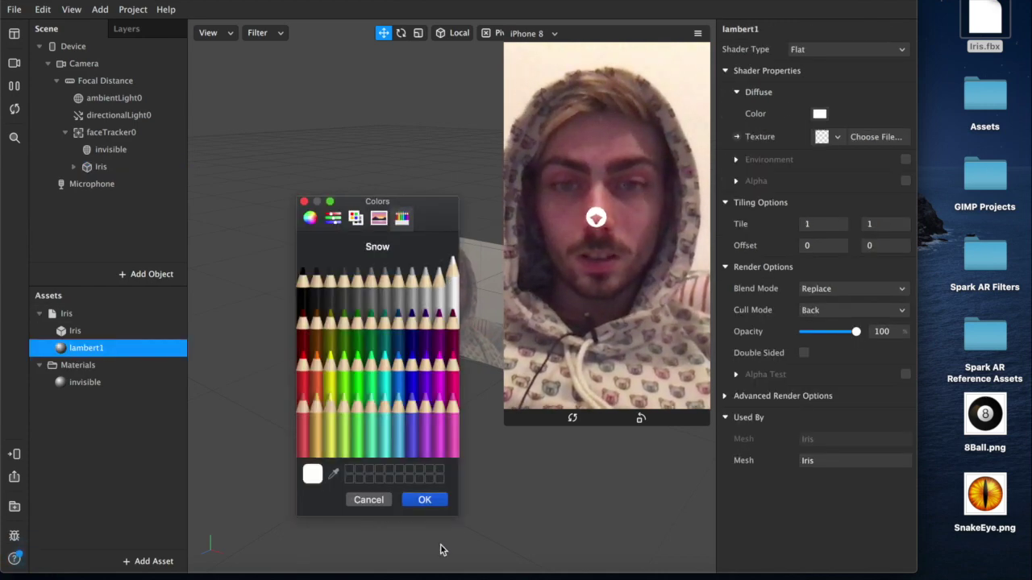
{"action": "left_click", "coordinate": [426, 500]}
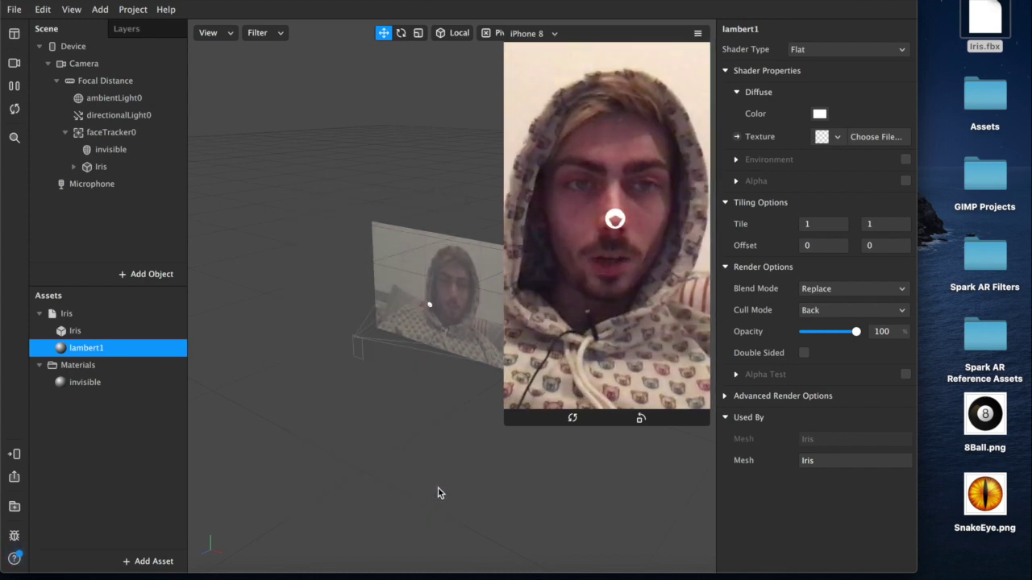
Inspect the Iris object and its child mesh, then import SnakeEye.png as a texture.
{"action": "left_click", "coordinate": [92, 168]}
{"action": "left_click", "coordinate": [73, 167]}
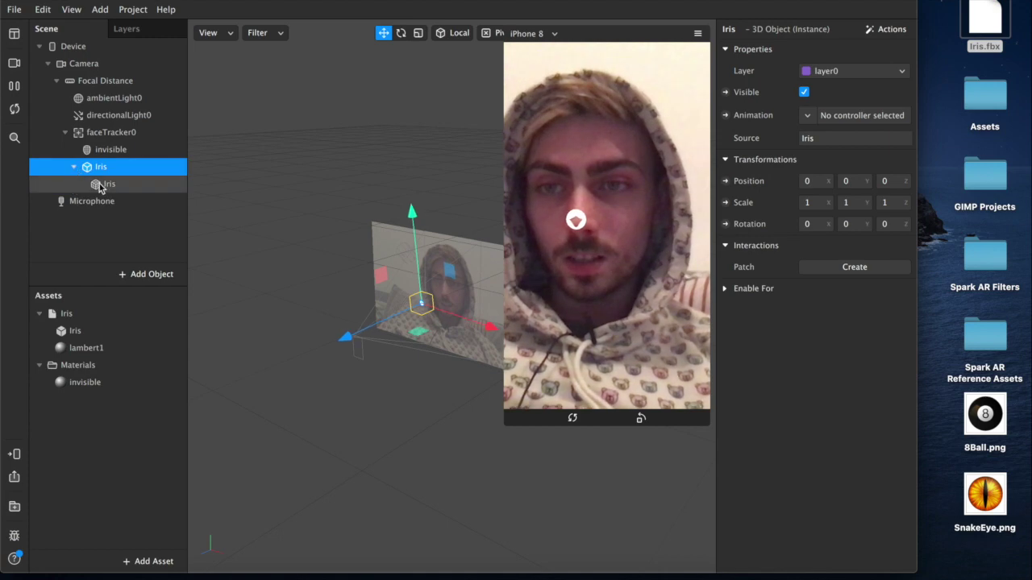
{"action": "left_click", "coordinate": [98, 184]}
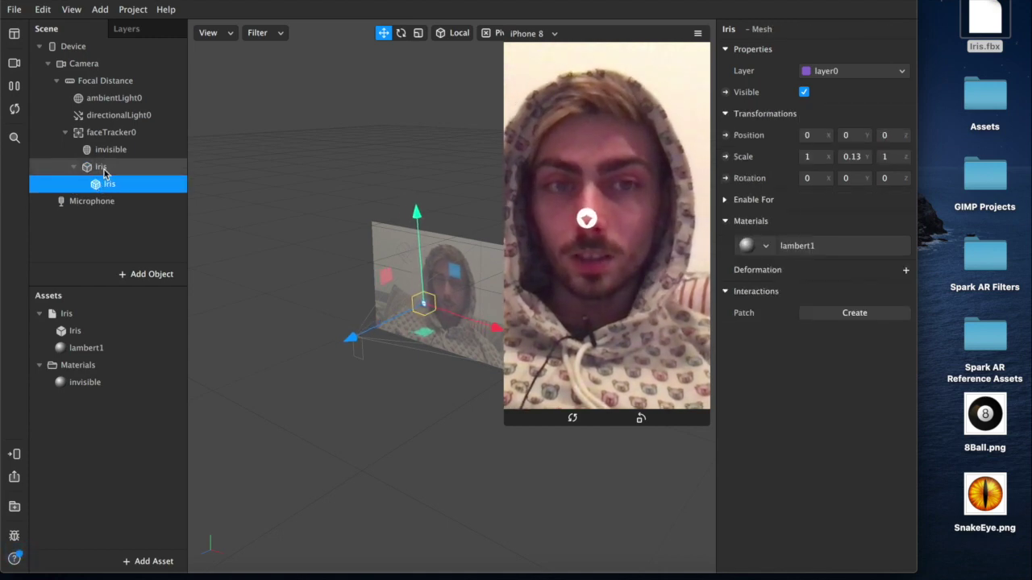
{"action": "left_click", "coordinate": [145, 167]}
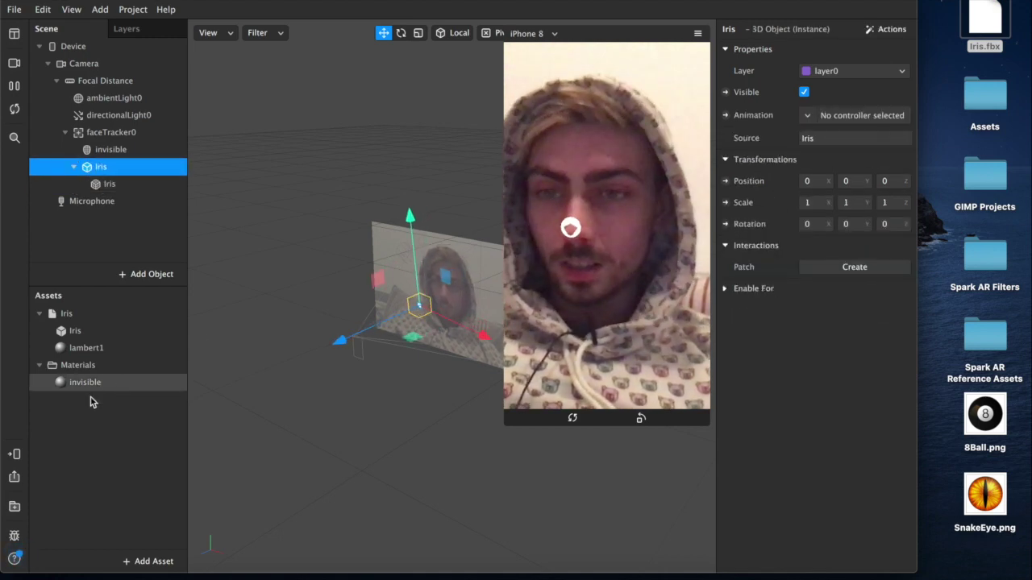
{"action": "left_click_drag", "start_coordinate": [985, 493], "coordinate": [84, 439]}
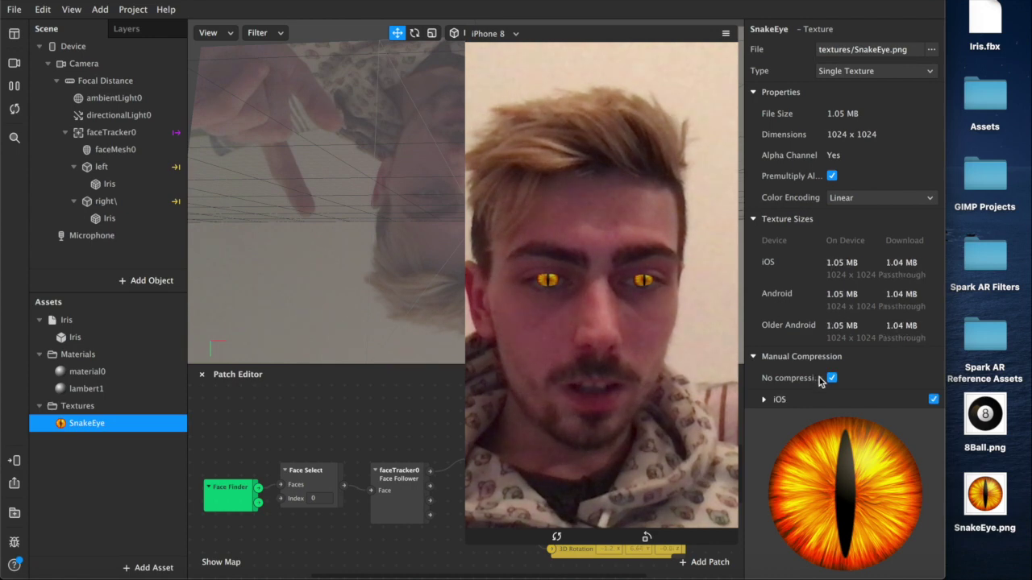
Scroll the Assets panel down to locate the new SnakeEye texture under Textures.
{"action": "scroll", "coordinate": [829, 377], "scroll_direction": "down", "scroll_amount": 3}
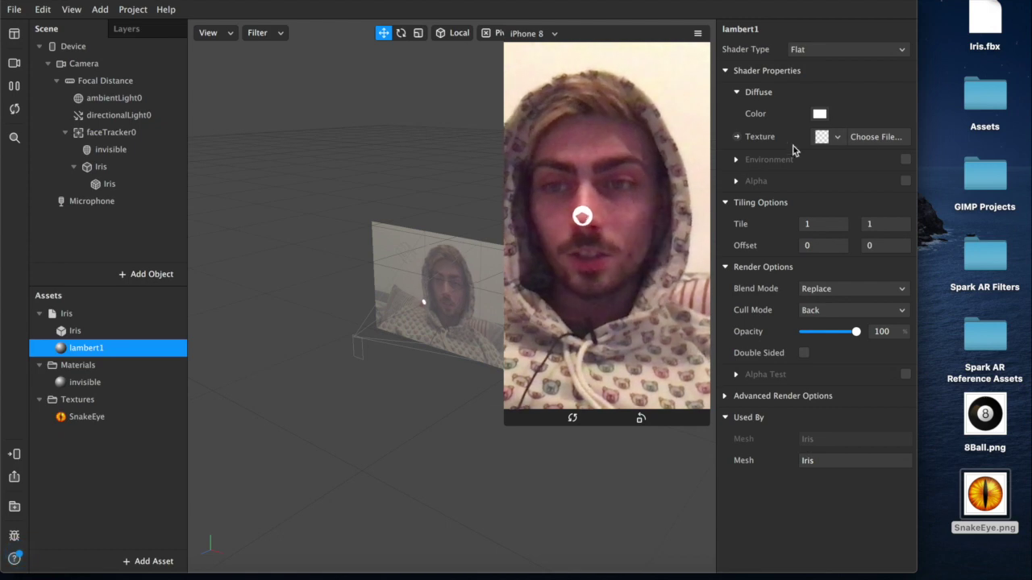
Apply the SnakeEye texture to the lambert1 material and select the Iris object.
{"action": "left_click", "coordinate": [830, 137]}
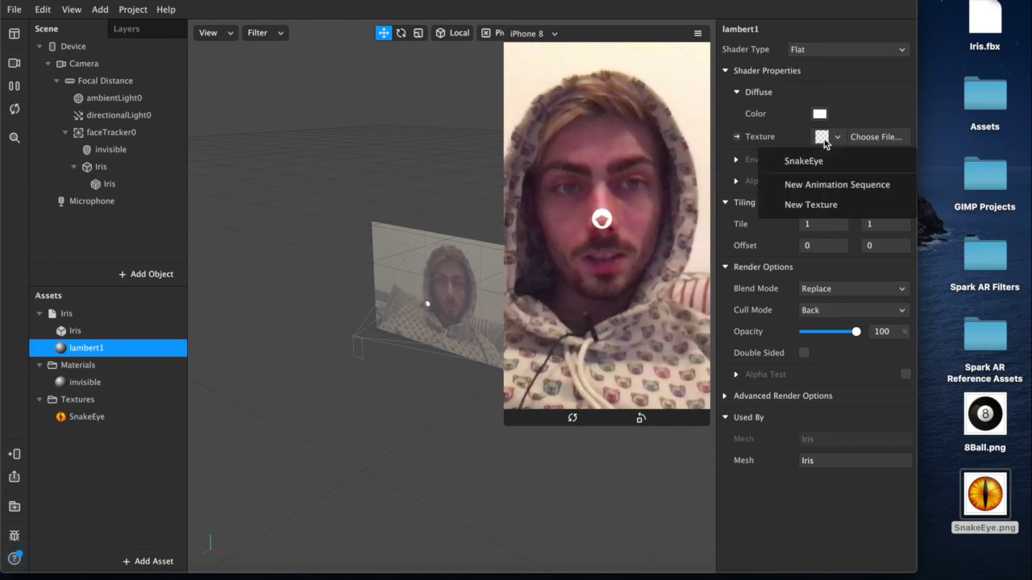
{"action": "left_click", "coordinate": [828, 161]}
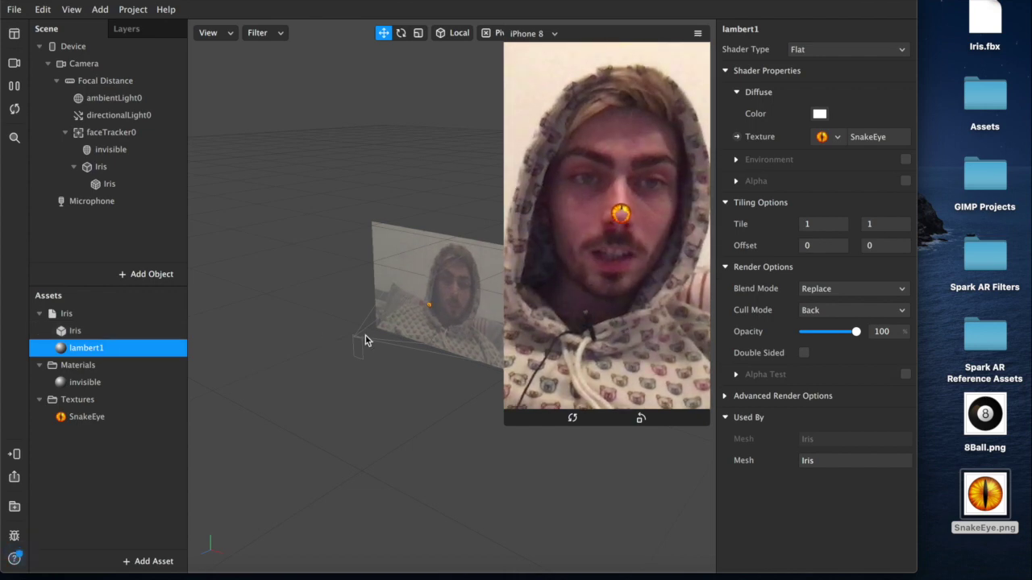
{"action": "left_click", "coordinate": [92, 167]}
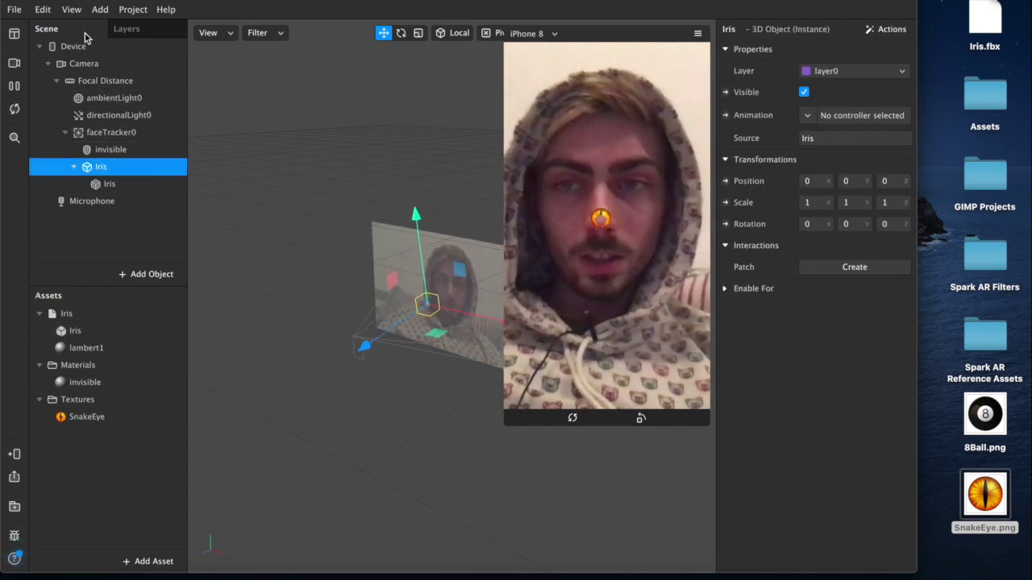
Add an Iris 3D Rotation patch and place it below the Iris 3D Position patch.
{"action": "left_click", "coordinate": [726, 181]}
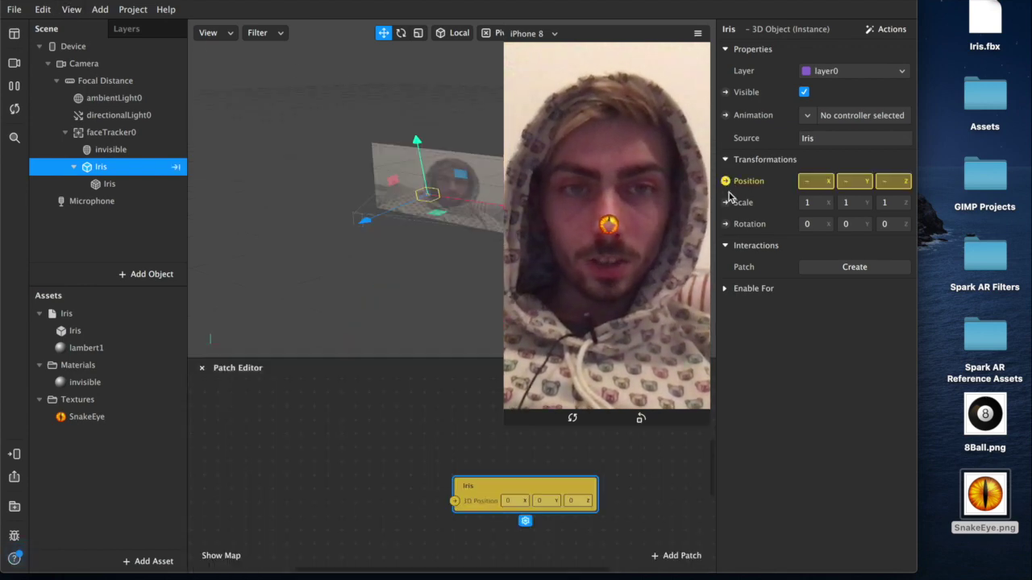
{"action": "left_click", "coordinate": [726, 224]}
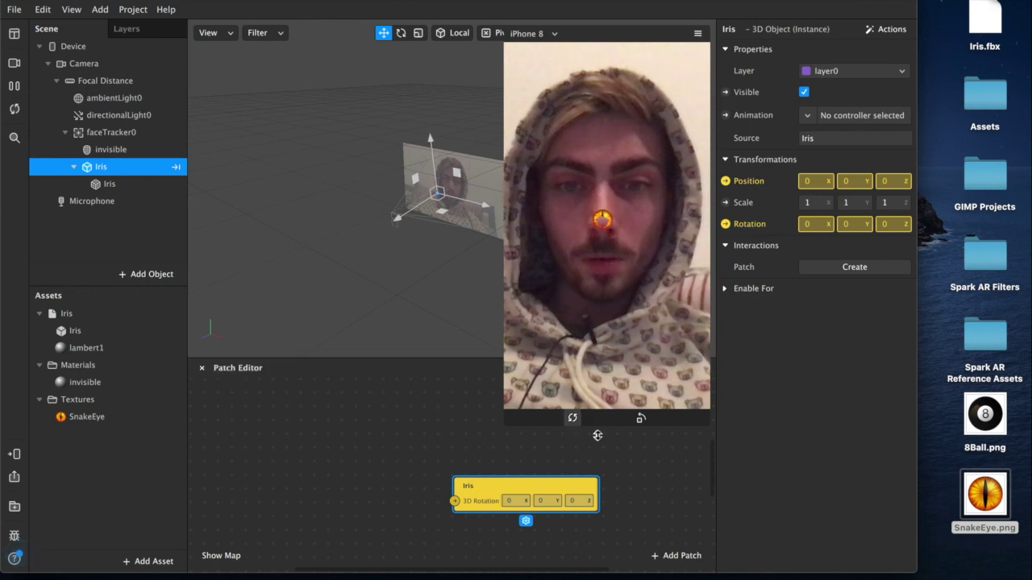
{"action": "left_click_drag", "start_coordinate": [484, 491], "coordinate": [546, 340]}
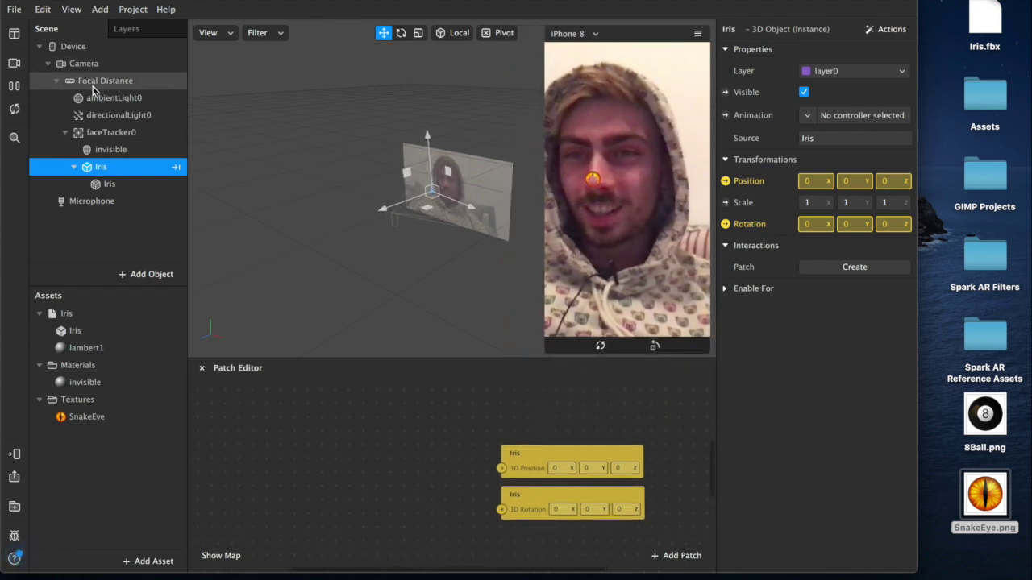
{"action": "left_click", "coordinate": [110, 134]}
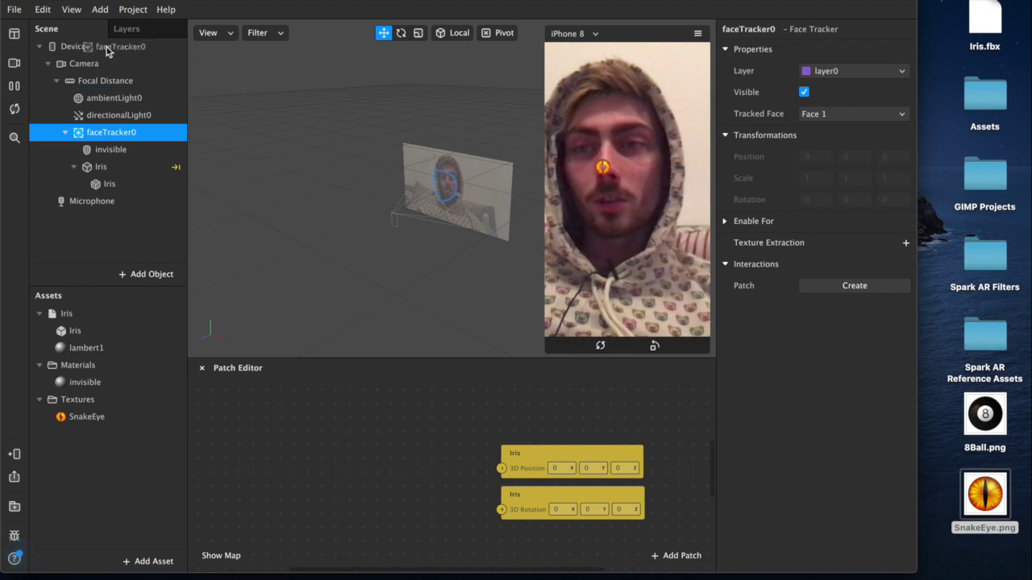
Bring faceTracker0 into the Patch Editor and arrange its Face Finder, Face Select and Face Follower patches.
{"action": "left_click_drag", "start_coordinate": [256, 302], "coordinate": [242, 448]}
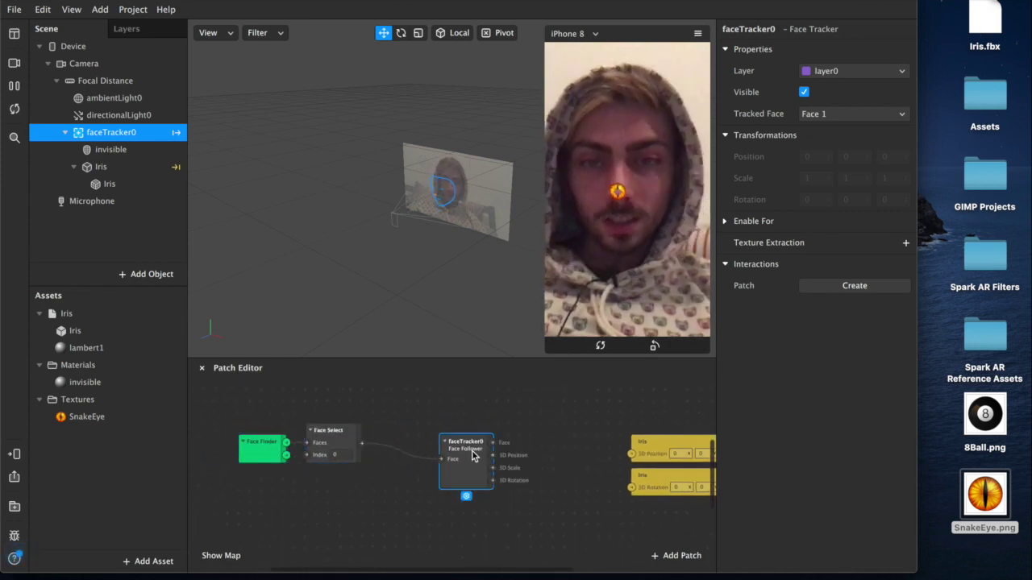
{"action": "left_click_drag", "start_coordinate": [473, 456], "coordinate": [414, 436]}
{"action": "left_click_drag", "start_coordinate": [272, 433], "coordinate": [399, 423]}
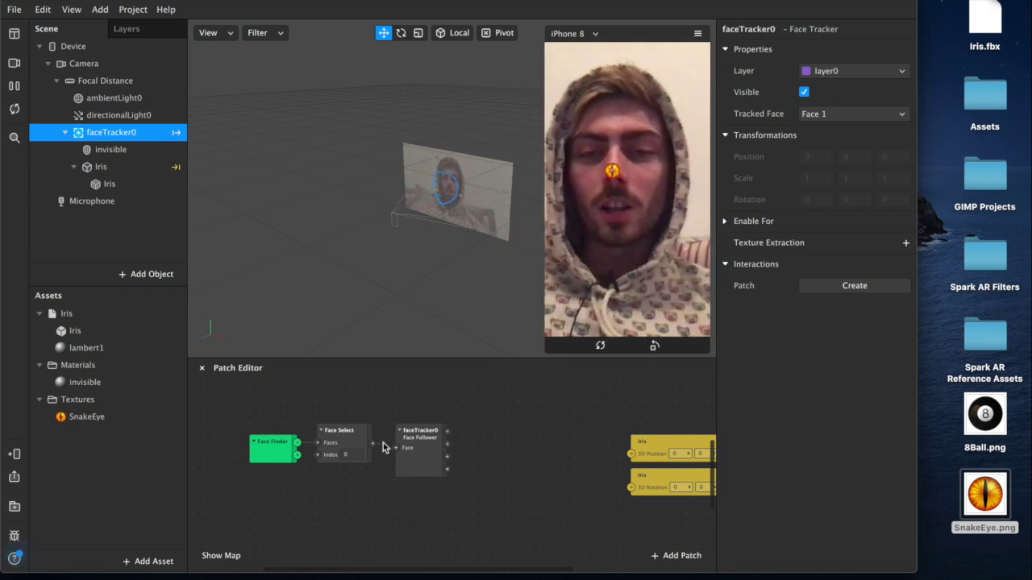
{"action": "left_click", "coordinate": [416, 427]}
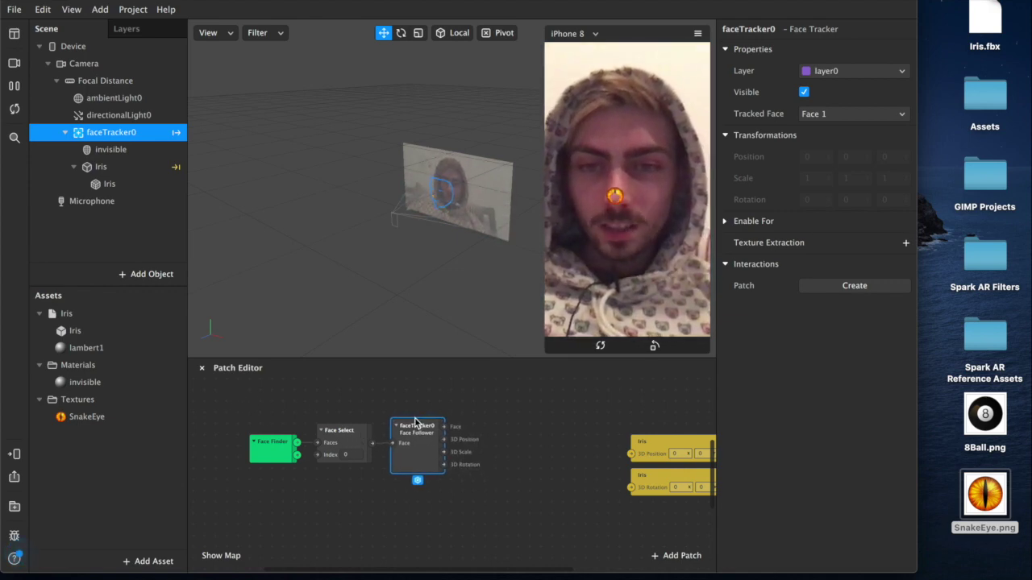
{"action": "left_click", "coordinate": [487, 462]}
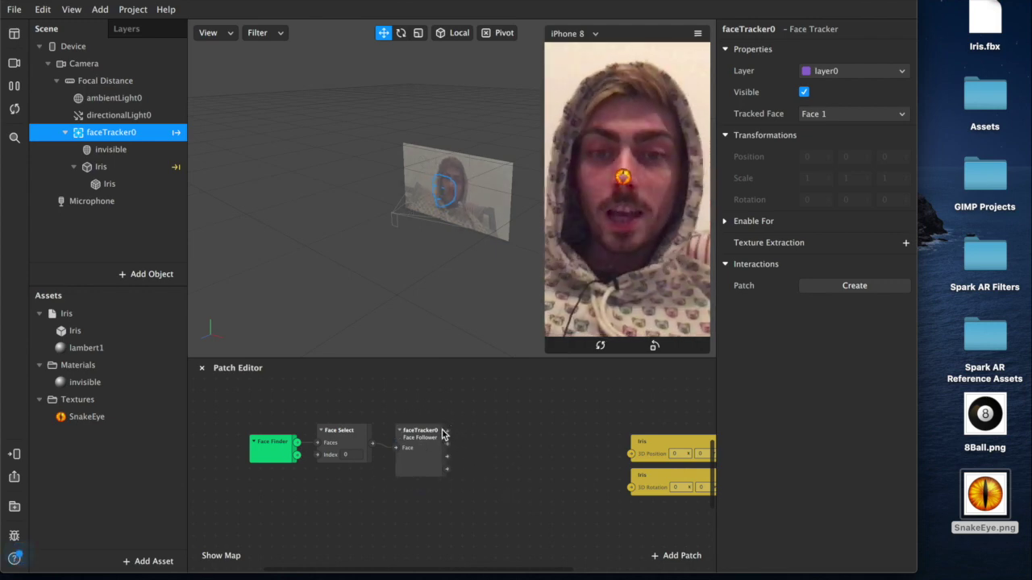
{"action": "left_click", "coordinate": [415, 443]}
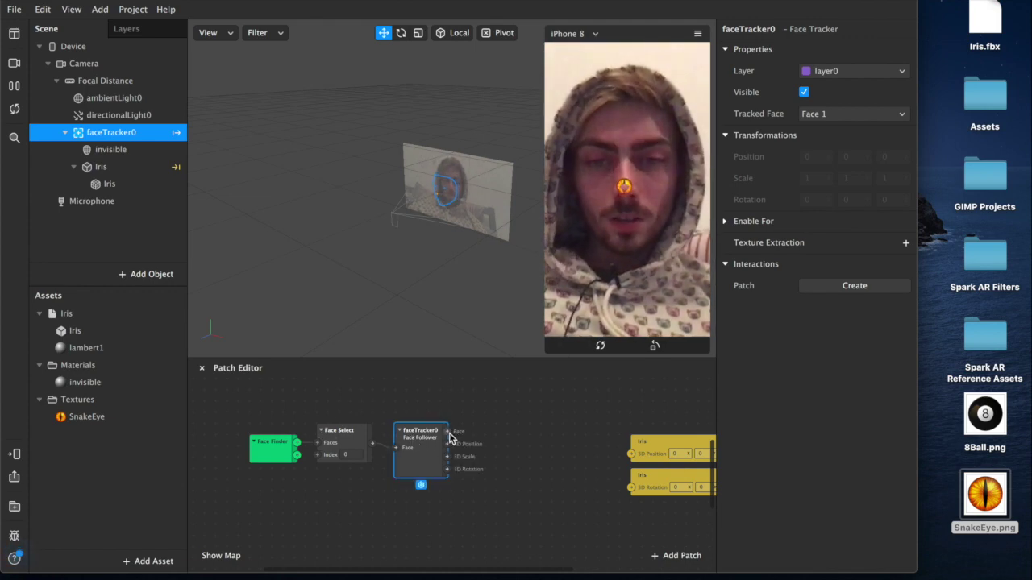
{"action": "left_click_drag", "start_coordinate": [448, 432], "coordinate": [497, 433]}
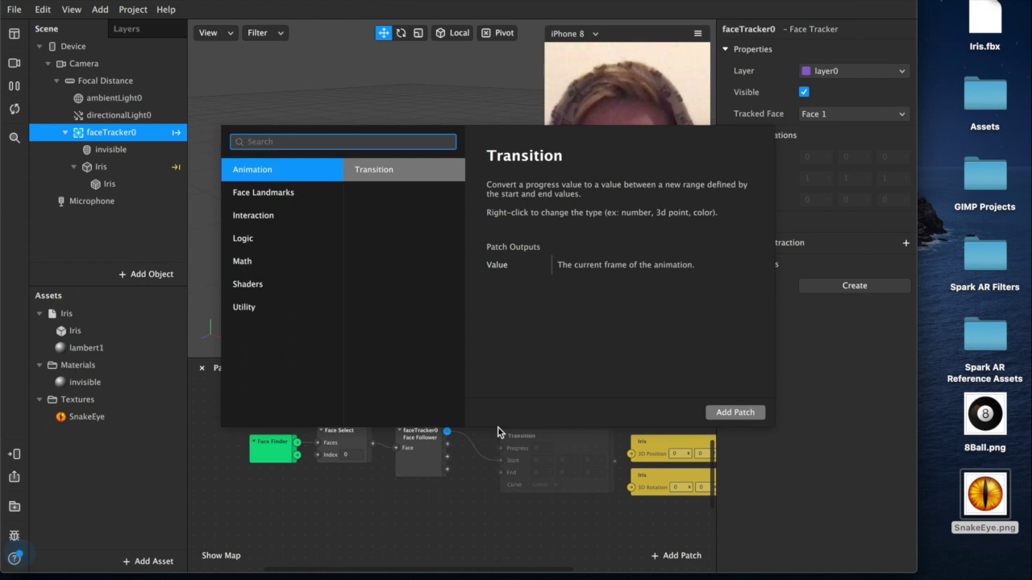
Add an Eyeball patch fed by faceTracker0's Face output, placed beside the tracker.
{"action": "type", "text": "eyeba"}
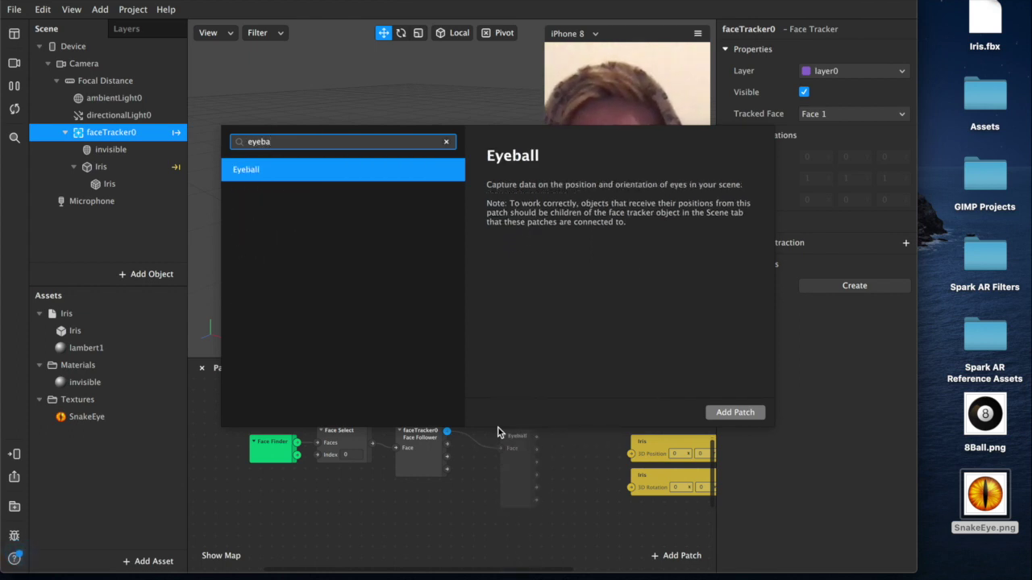
{"action": "key", "text": "Return"}
{"action": "left_click_drag", "start_coordinate": [515, 435], "coordinate": [495, 422]}
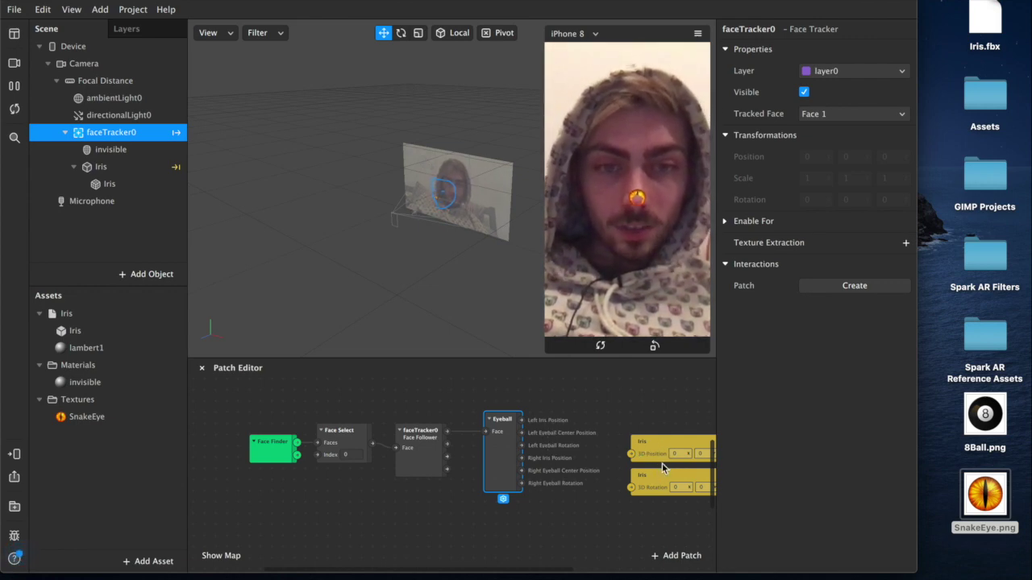
Wire Eyeball's Left Iris Position and Left Eyeball Rotation into the Iris 3D Position and Rotation patches.
{"action": "left_click_drag", "start_coordinate": [661, 453], "coordinate": [649, 419]}
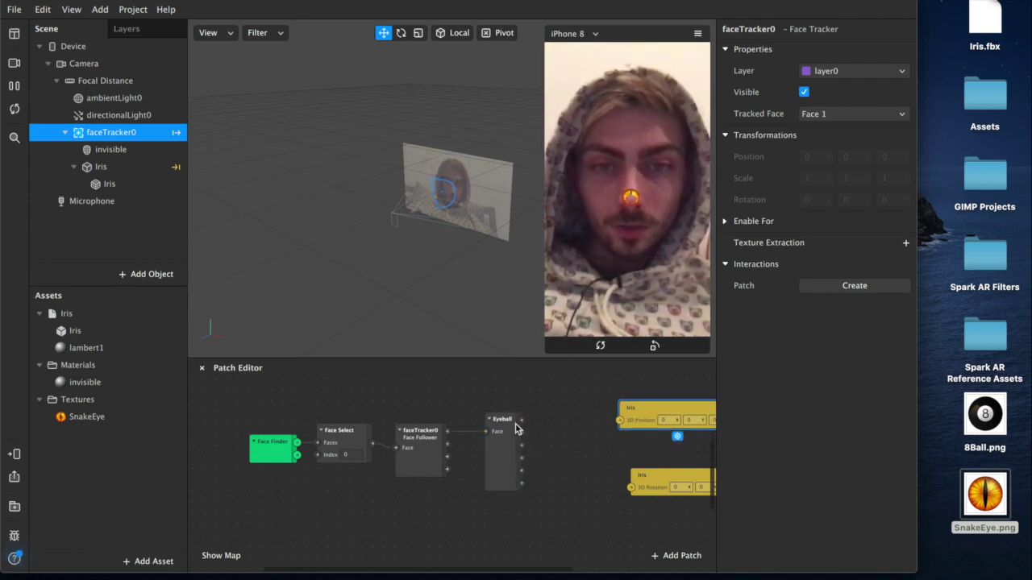
{"action": "left_click_drag", "start_coordinate": [522, 421], "coordinate": [610, 428]}
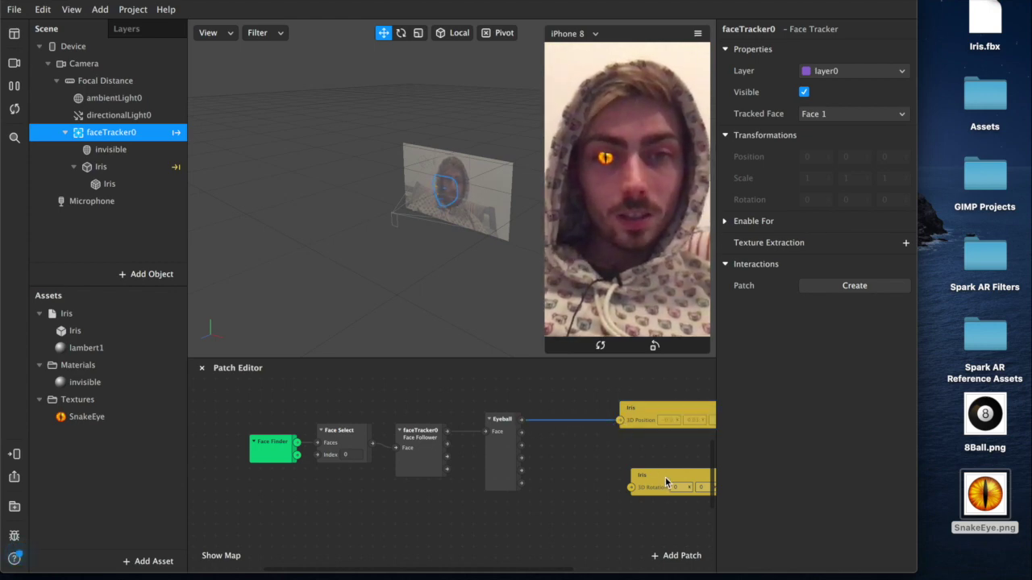
{"action": "left_click_drag", "start_coordinate": [665, 476], "coordinate": [649, 453]}
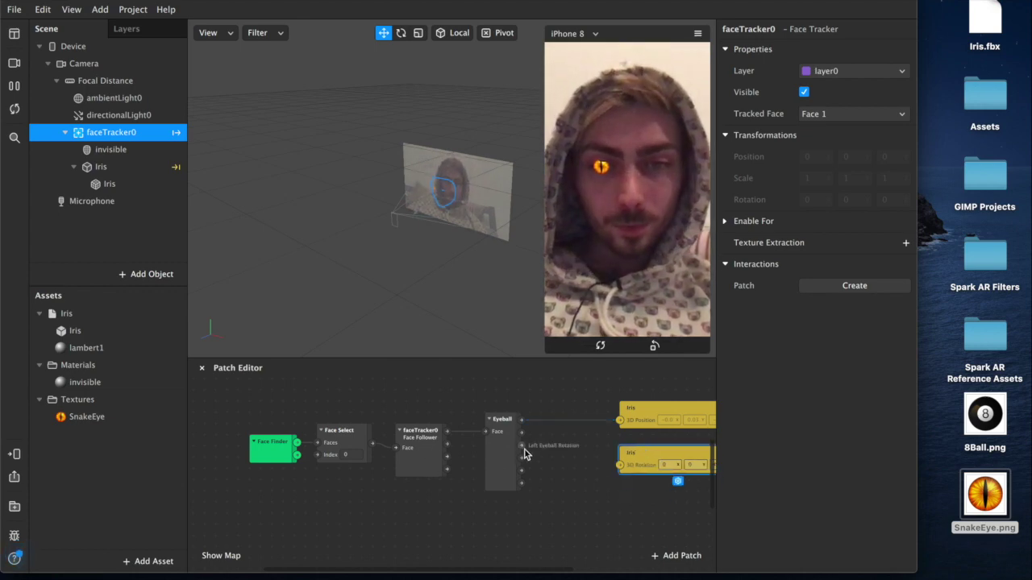
{"action": "left_click_drag", "start_coordinate": [521, 445], "coordinate": [619, 466]}
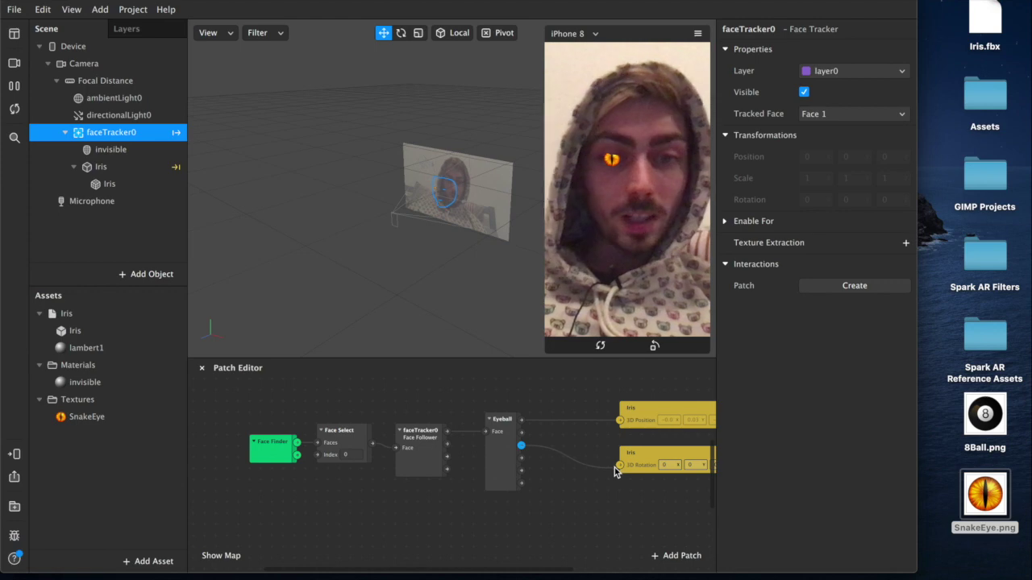
{"action": "left_click", "coordinate": [652, 445]}
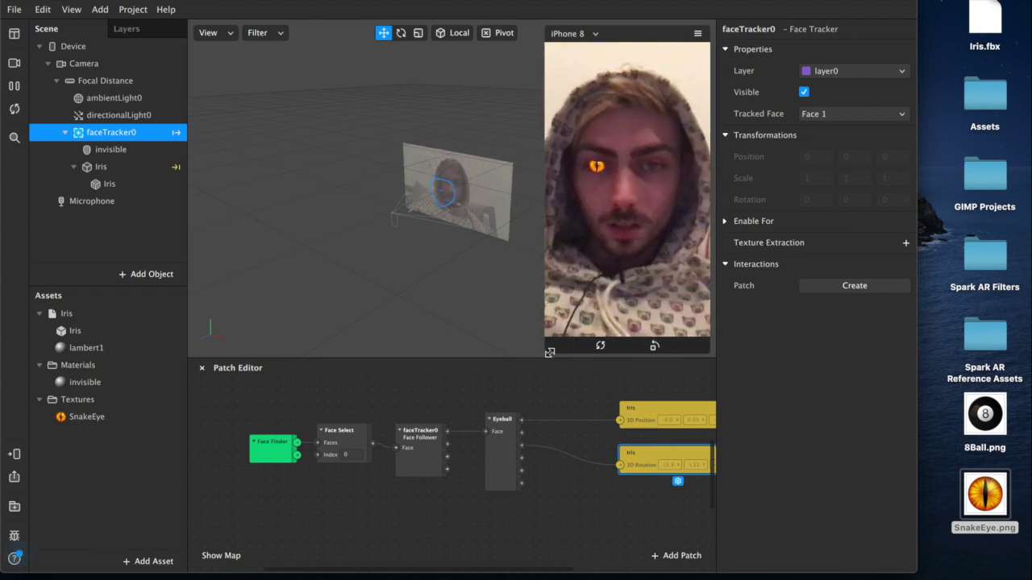
{"action": "left_click_drag", "start_coordinate": [549, 352], "coordinate": [543, 308]}
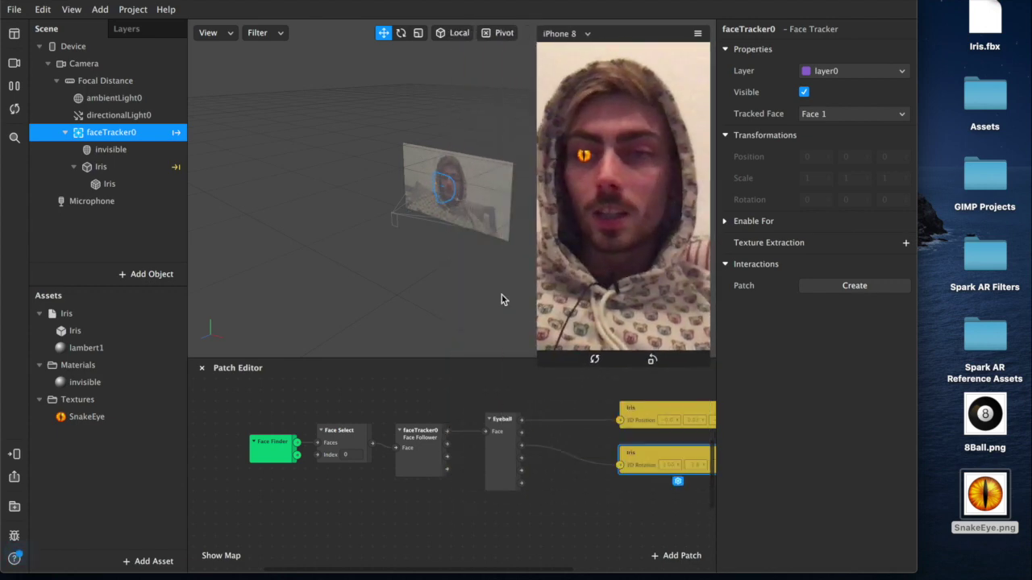
{"action": "left_click", "coordinate": [102, 170]}
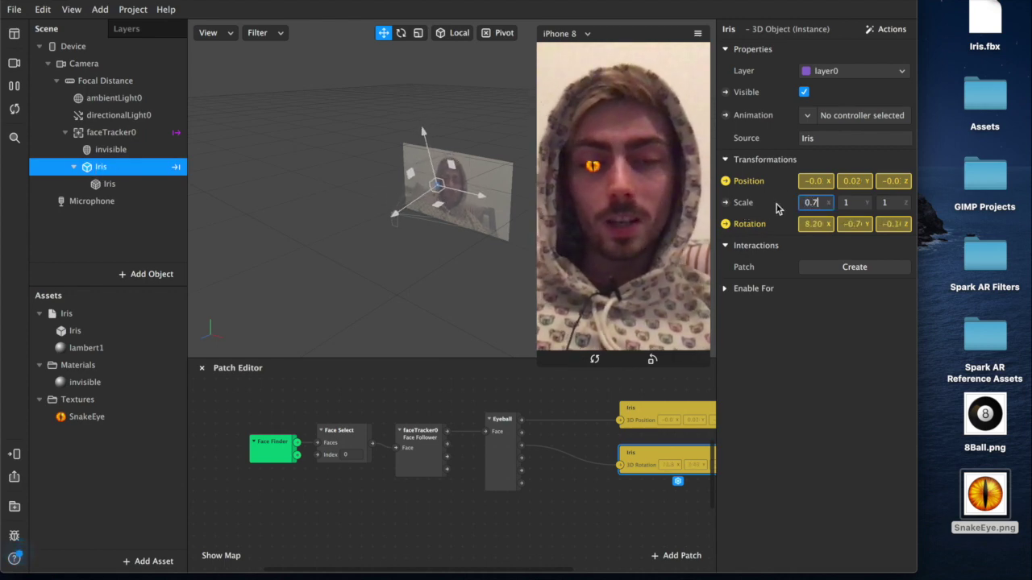
Set the Iris Y scale to 0.77 and enlarge the phone preview.
{"action": "left_click", "coordinate": [848, 202]}
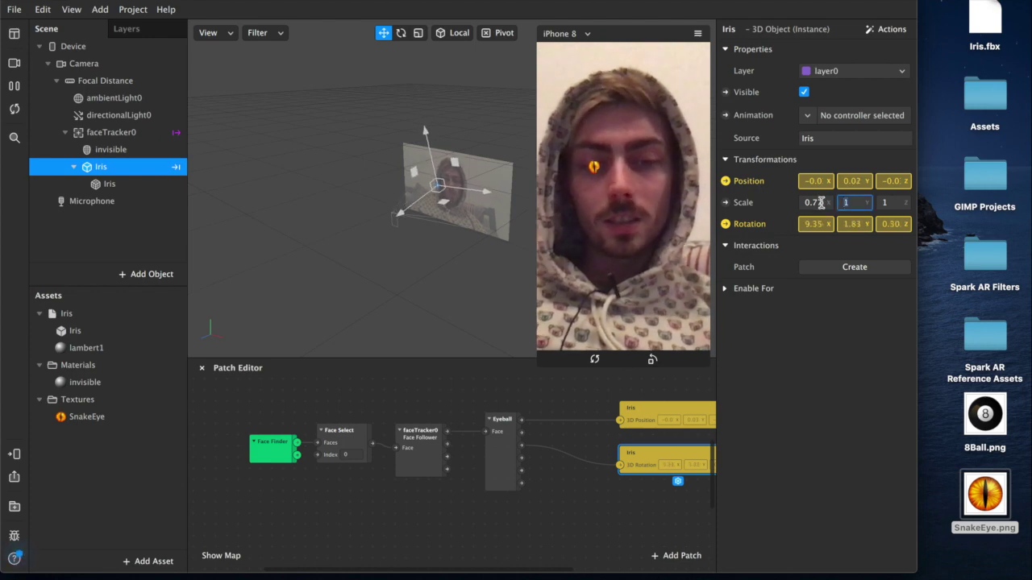
{"action": "type", "text": "0.77"}
{"action": "key", "text": "Return"}
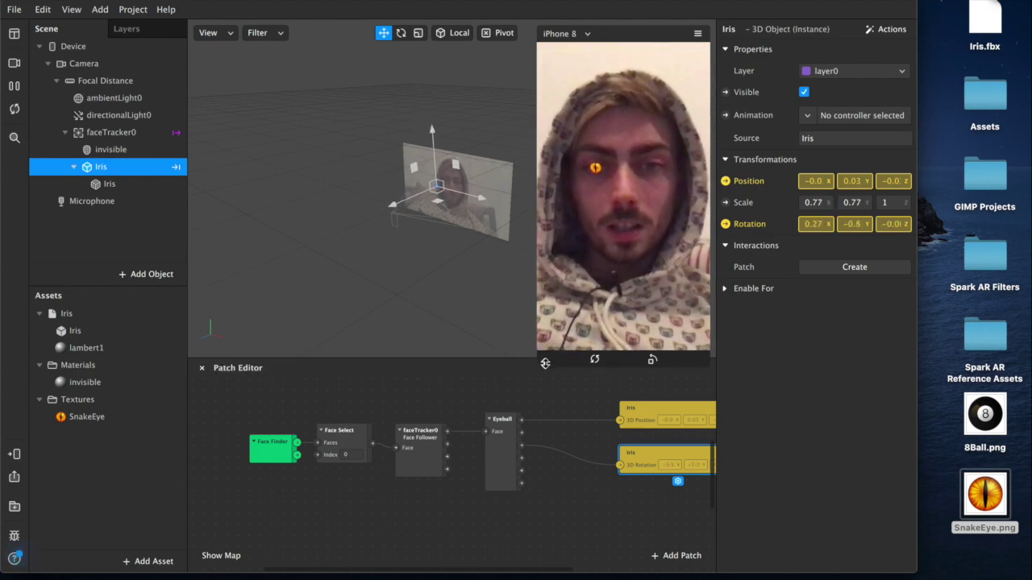
{"action": "left_click_drag", "start_coordinate": [541, 365], "coordinate": [322, 535]}
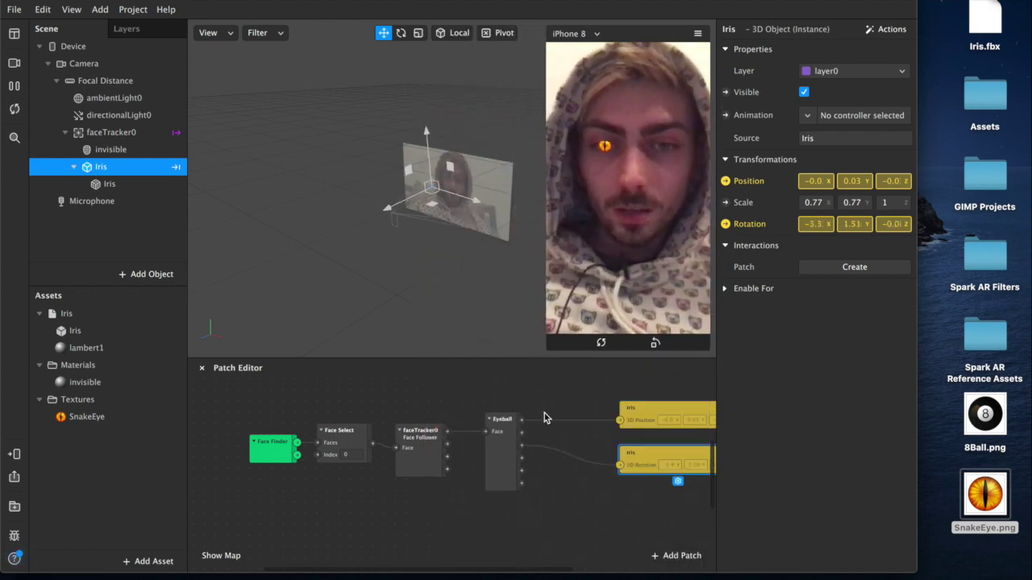
{"action": "left_click", "coordinate": [111, 149]}
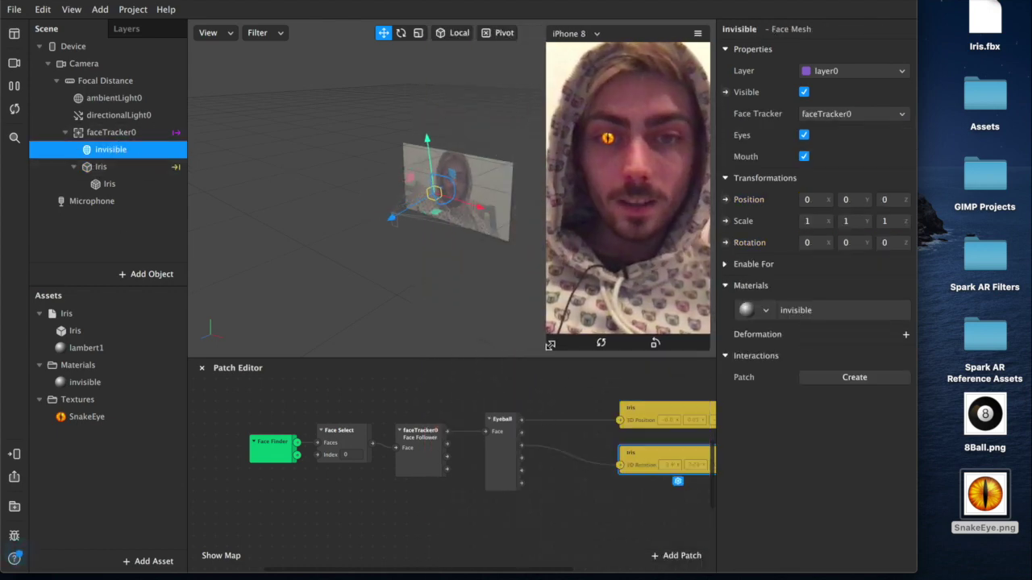
Enlarge the phone preview and freeze the live camera feed.
{"action": "left_click", "coordinate": [549, 345]}
{"action": "scroll", "coordinate": [408, 168], "scroll_direction": "up", "scroll_amount": 5}
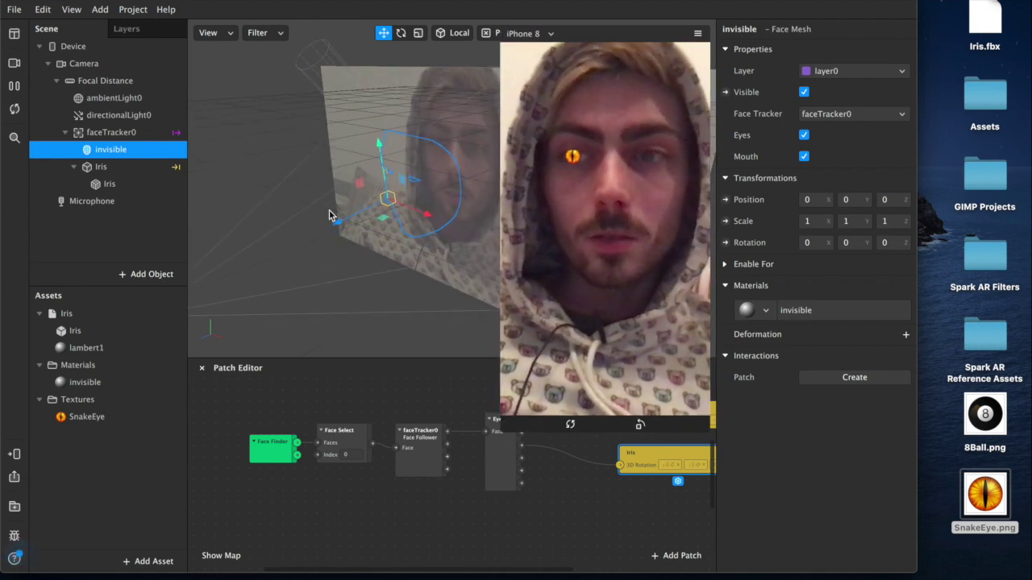
{"action": "left_click", "coordinate": [12, 89]}
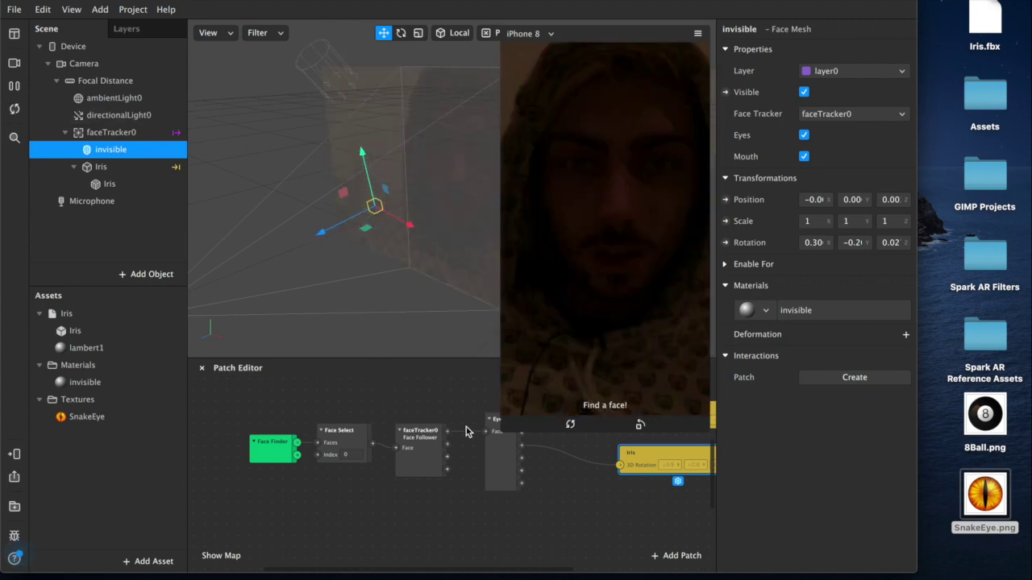
{"action": "left_click_drag", "start_coordinate": [500, 435], "coordinate": [451, 478]}
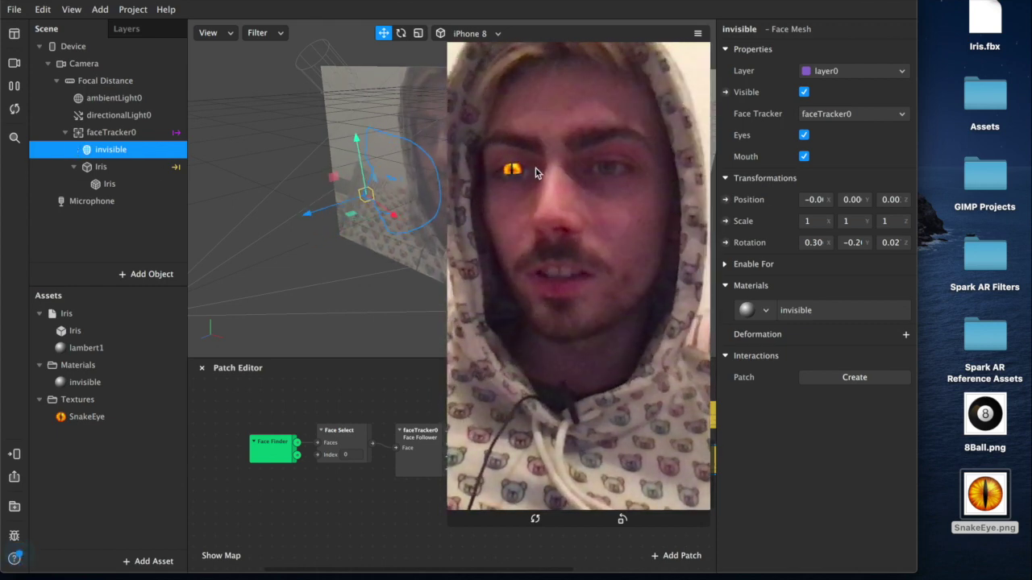
Inspect the Iris, faceTracker0 and invisible face mesh properties in the Inspector.
{"action": "left_click", "coordinate": [93, 185]}
{"action": "left_click", "coordinate": [98, 169]}
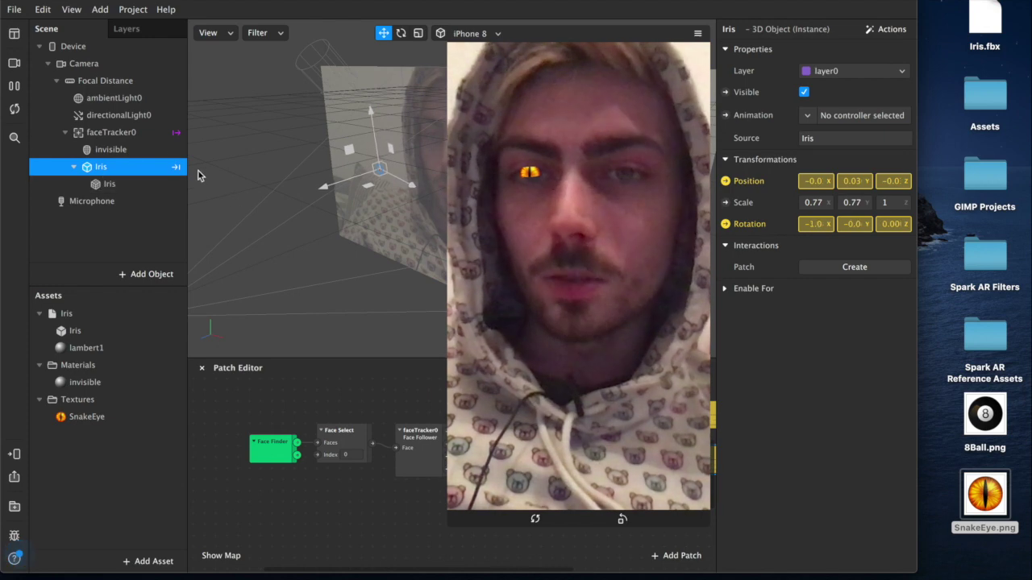
{"action": "left_click", "coordinate": [117, 133]}
{"action": "left_click", "coordinate": [110, 149]}
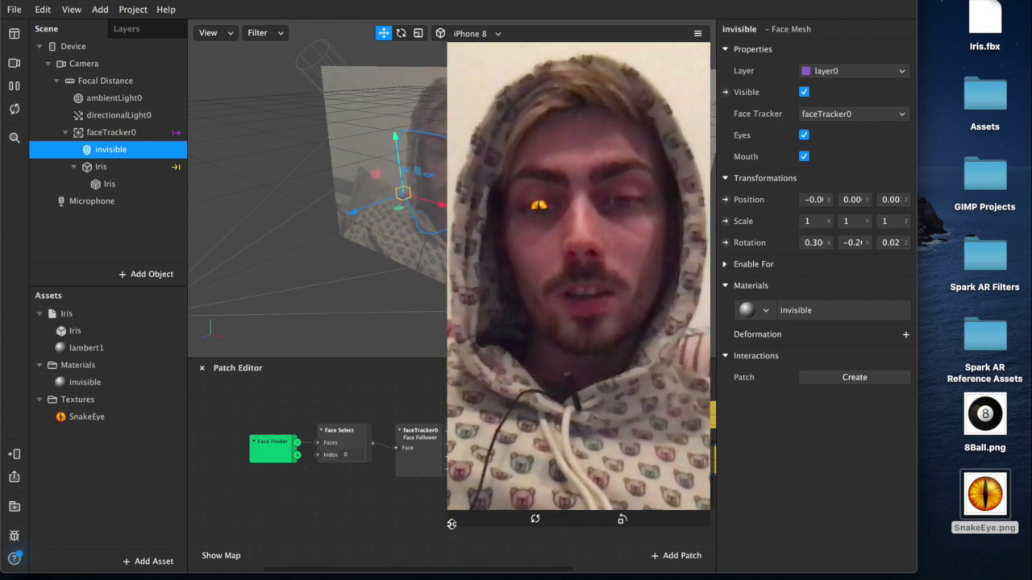
{"action": "left_click_drag", "start_coordinate": [452, 524], "coordinate": [540, 359]}
Collapse the Iris object and check its duplicated copy Iris0.
{"action": "left_click", "coordinate": [100, 167]}
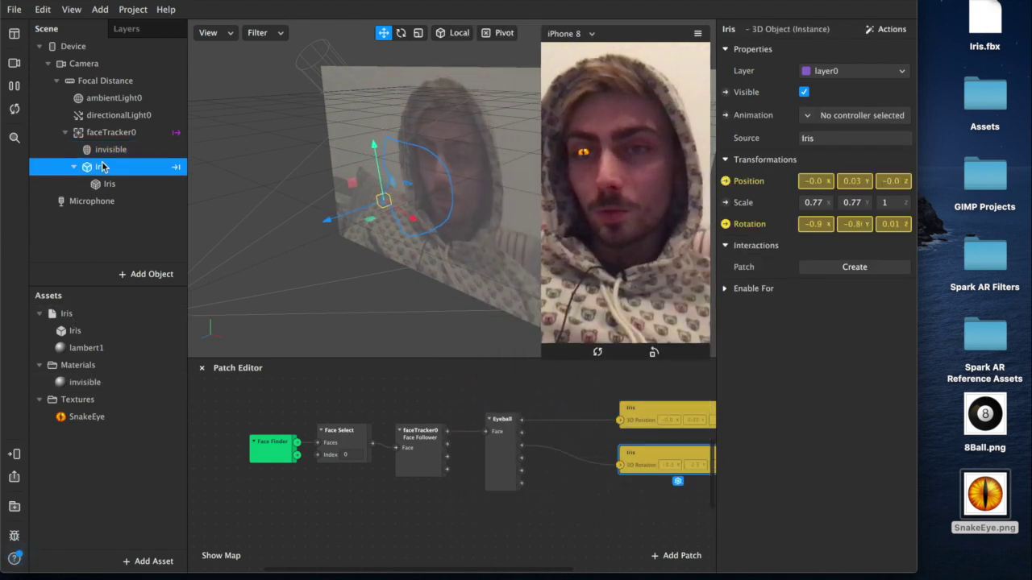
{"action": "left_click", "coordinate": [73, 166]}
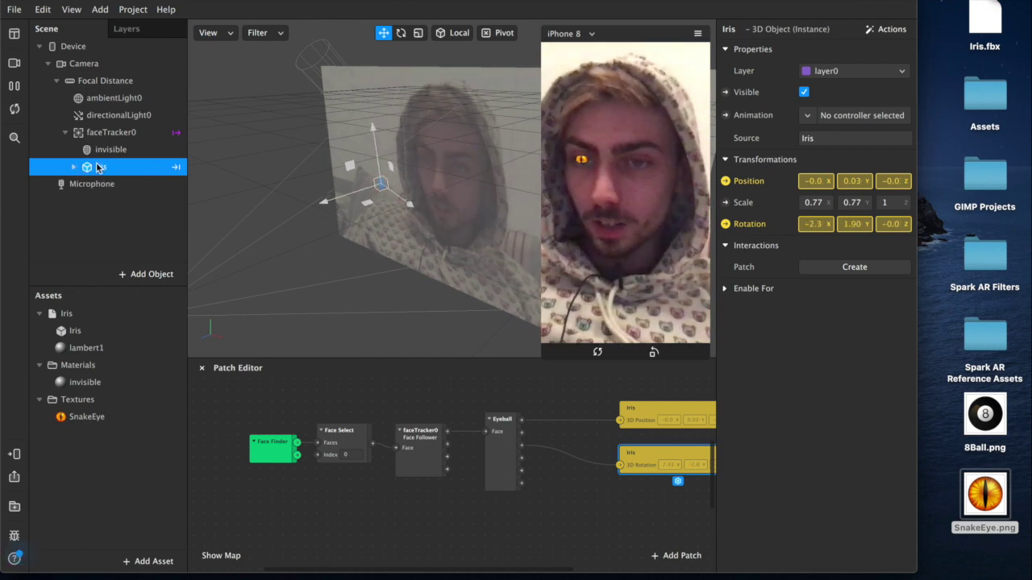
{"action": "left_click", "coordinate": [104, 184]}
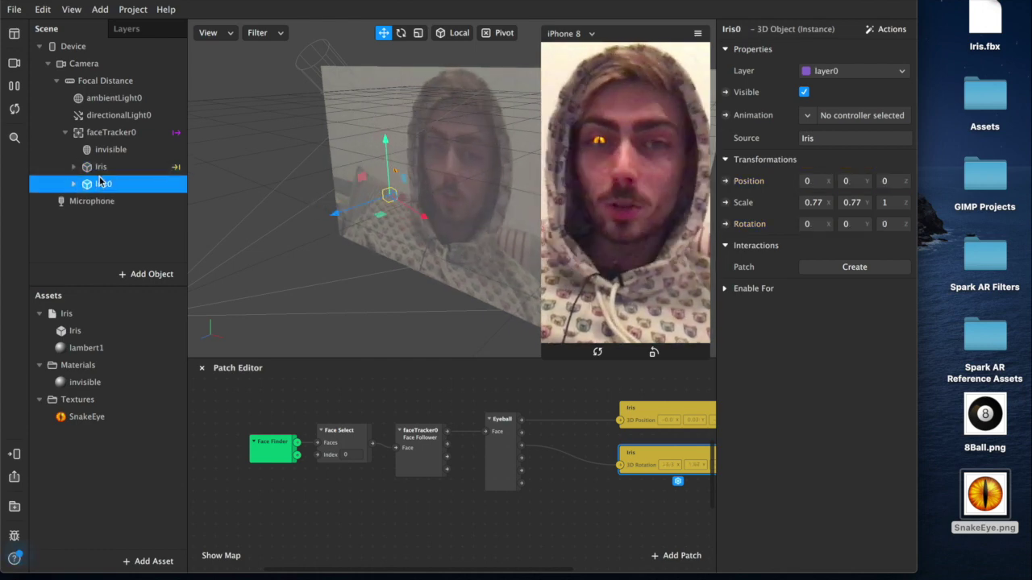
{"action": "left_click", "coordinate": [99, 167]}
Rename Iris to 'left eye' and Iris0 to 'right eye', then expand right eye.
{"action": "double_click", "coordinate": [100, 169]}
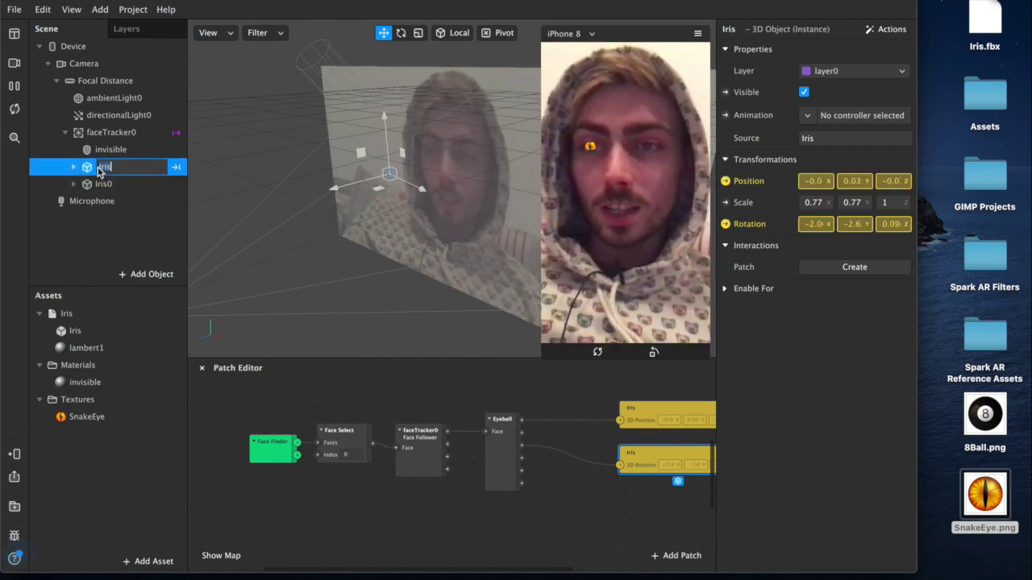
{"action": "type", "text": "left eye"}
{"action": "key", "text": "Return"}
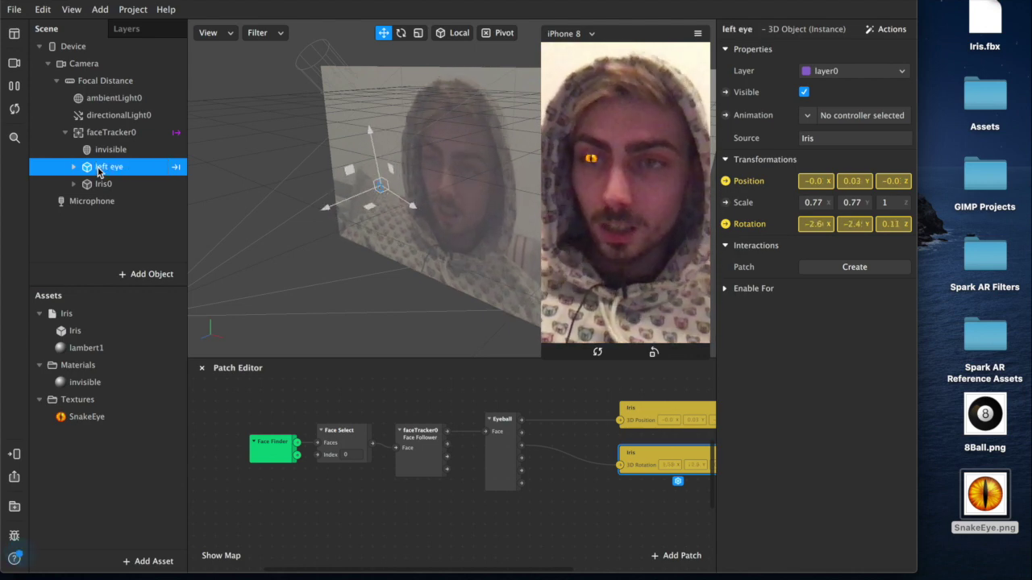
{"action": "double_click", "coordinate": [107, 184]}
{"action": "type", "text": "right ey"}
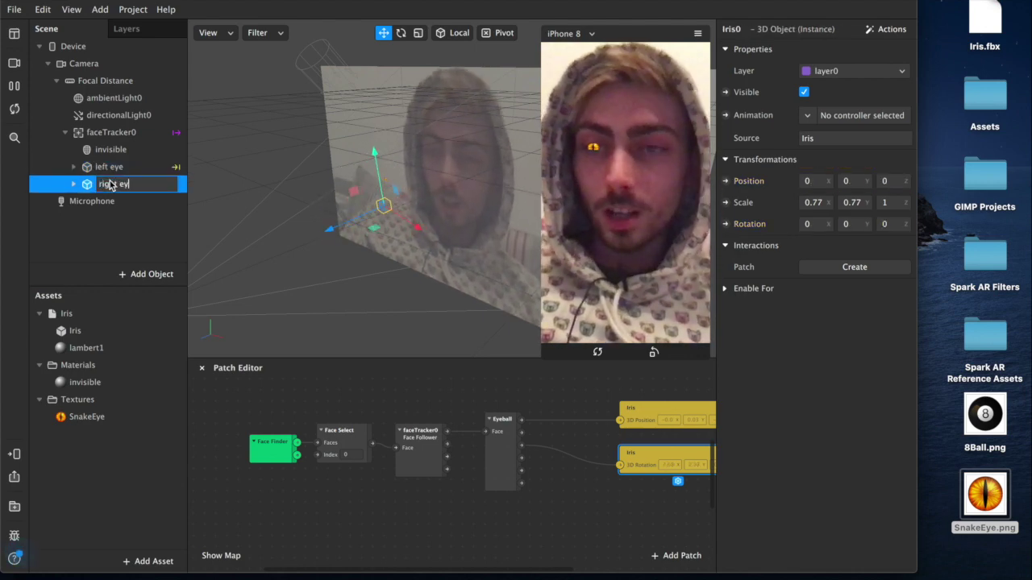
{"action": "type", "text": "e"}
{"action": "key", "text": "Return"}
{"action": "left_click", "coordinate": [72, 184]}
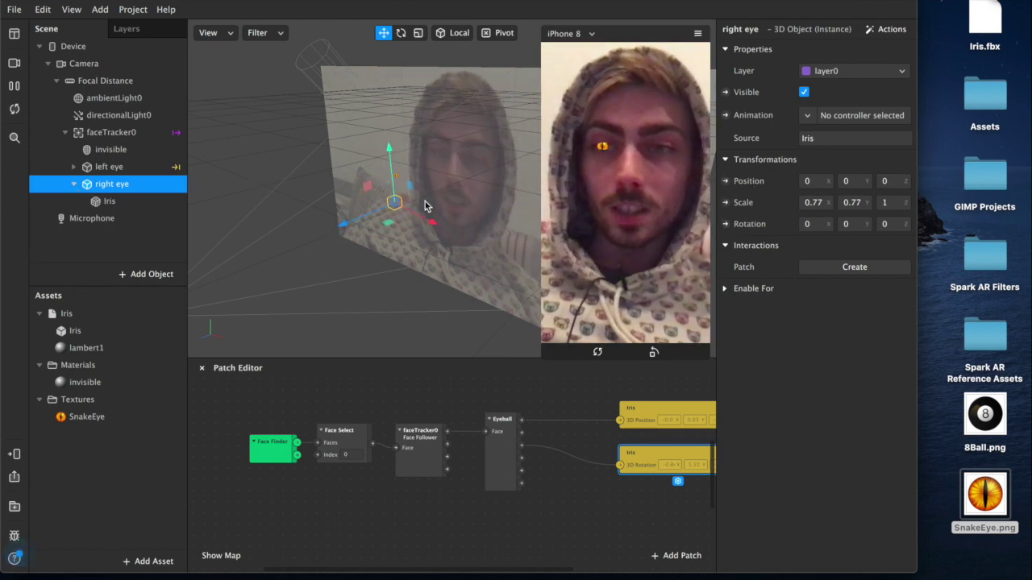
Create position and rotation patches for the right eye and arrange them.
{"action": "left_click", "coordinate": [724, 182]}
{"action": "left_click", "coordinate": [724, 224]}
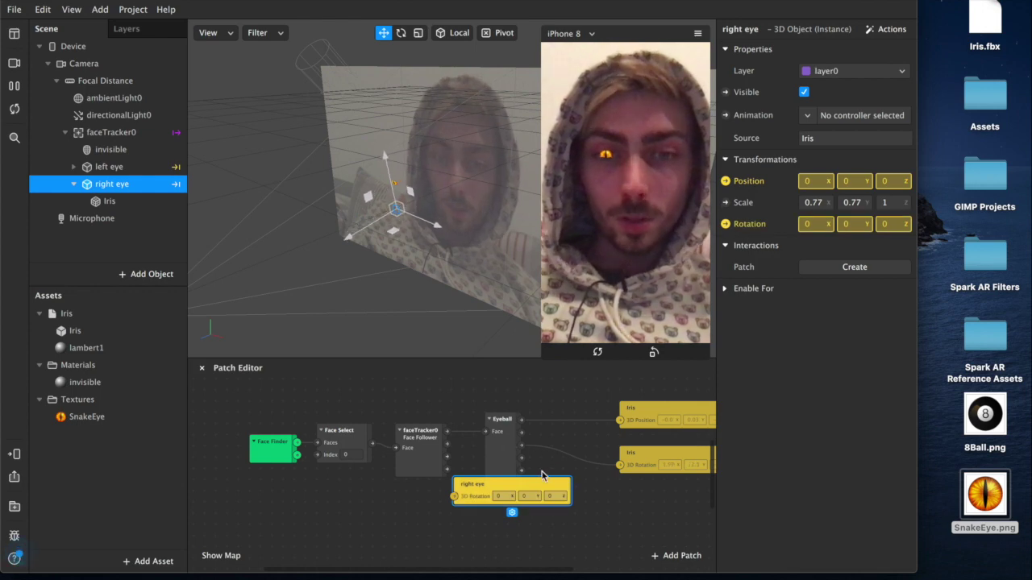
{"action": "left_click_drag", "start_coordinate": [532, 485], "coordinate": [675, 534]}
{"action": "left_click", "coordinate": [583, 500]}
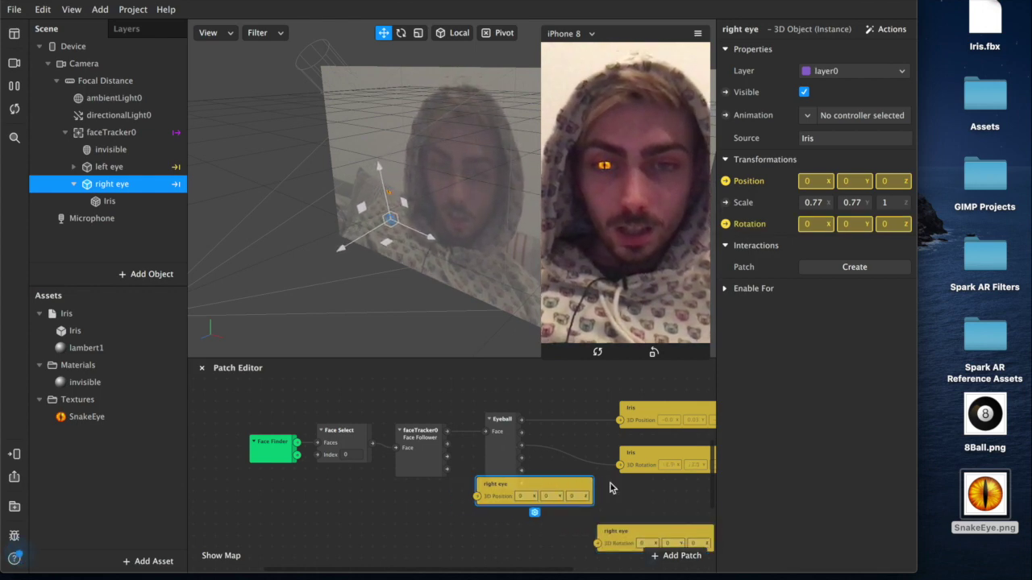
{"action": "left_click_drag", "start_coordinate": [532, 485], "coordinate": [653, 487]}
Wire Eyeball's Right Iris Position and Rotation outputs into the right eye patches.
{"action": "left_click_drag", "start_coordinate": [521, 465], "coordinate": [520, 465]}
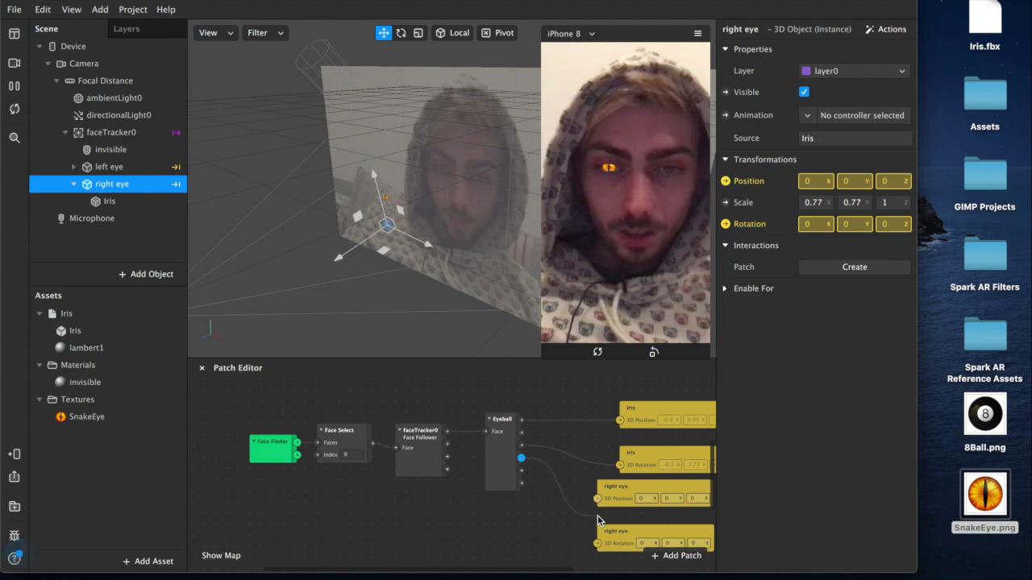
{"action": "left_click_drag", "start_coordinate": [599, 520], "coordinate": [599, 498]}
{"action": "left_click_drag", "start_coordinate": [520, 484], "coordinate": [610, 542]}
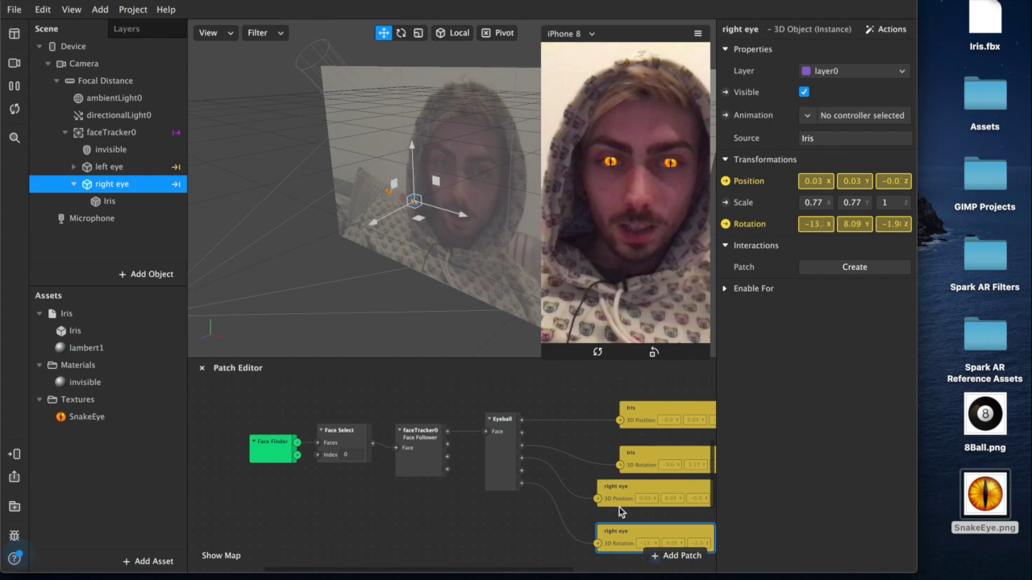
{"action": "left_click", "coordinate": [619, 505]}
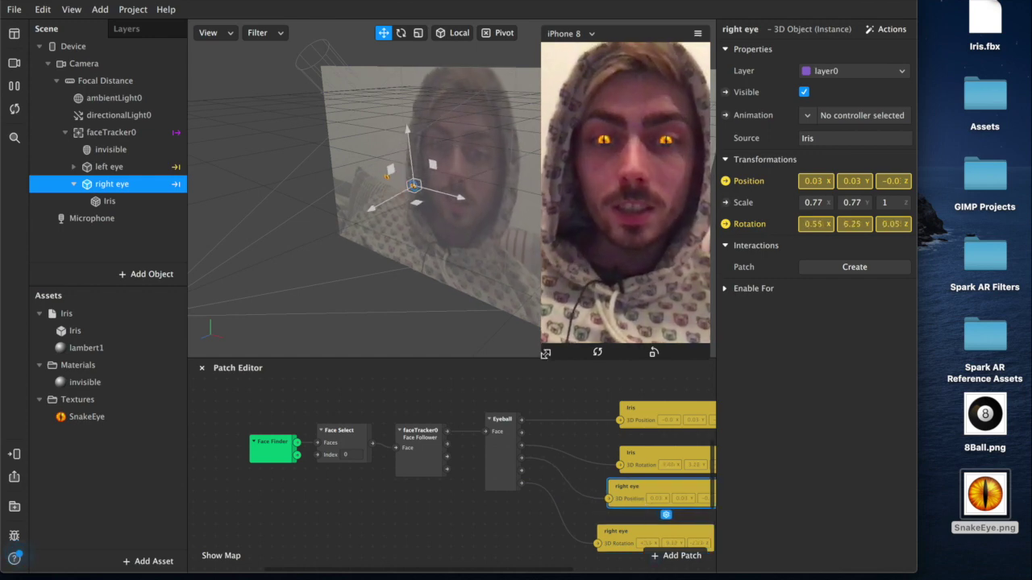
{"action": "left_click_drag", "start_coordinate": [542, 353], "coordinate": [428, 556]}
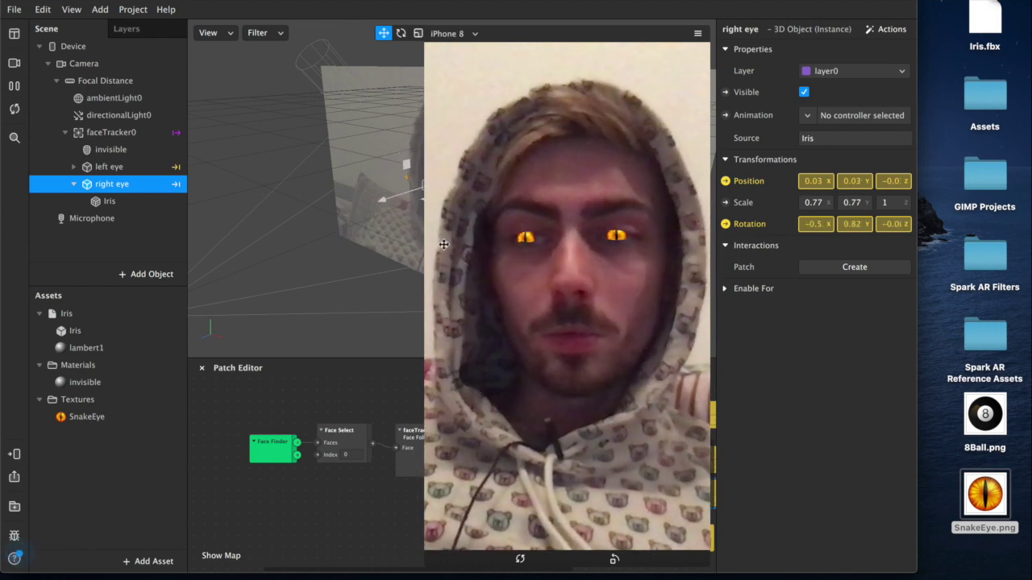
Import 8Ball.png into Assets as a texture.
{"action": "left_click", "coordinate": [933, 413]}
{"action": "left_click_drag", "start_coordinate": [984, 414], "coordinate": [106, 442]}
{"action": "left_click", "coordinate": [101, 462]}
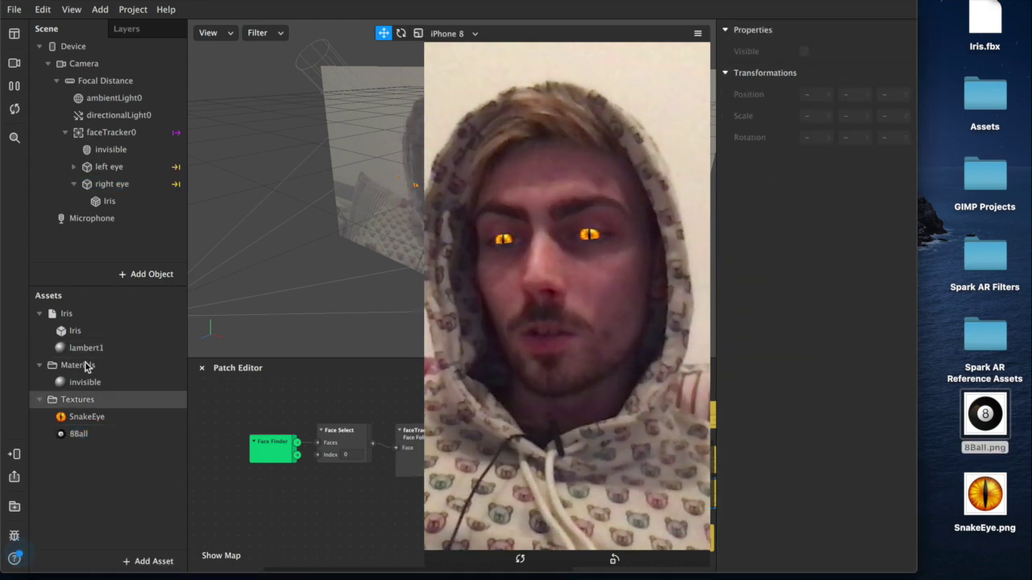
Apply the 8Ball texture to lambert1, then switch it back to SnakeEye.
{"action": "left_click", "coordinate": [87, 348]}
{"action": "left_click", "coordinate": [835, 136]}
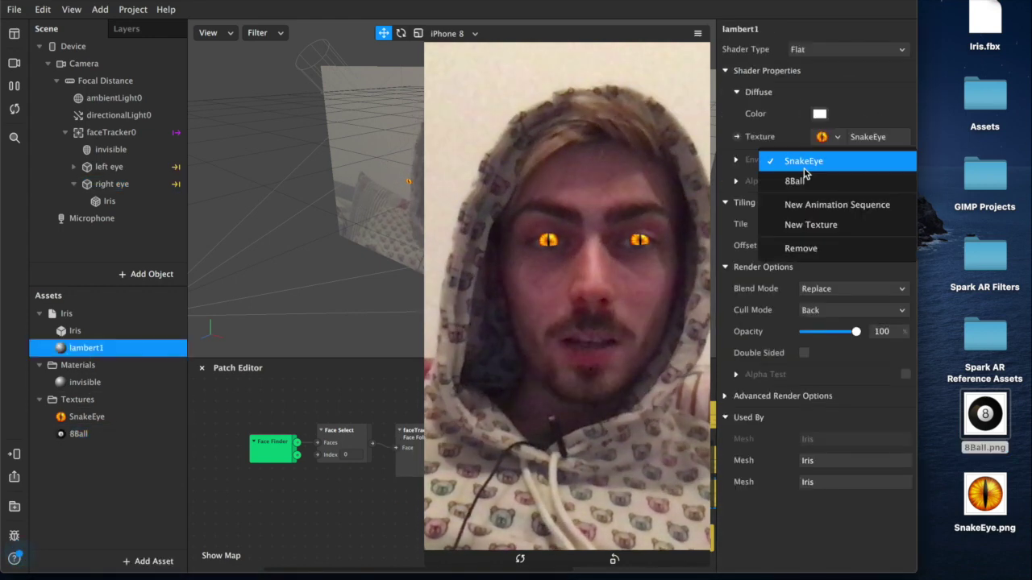
{"action": "left_click", "coordinate": [800, 181]}
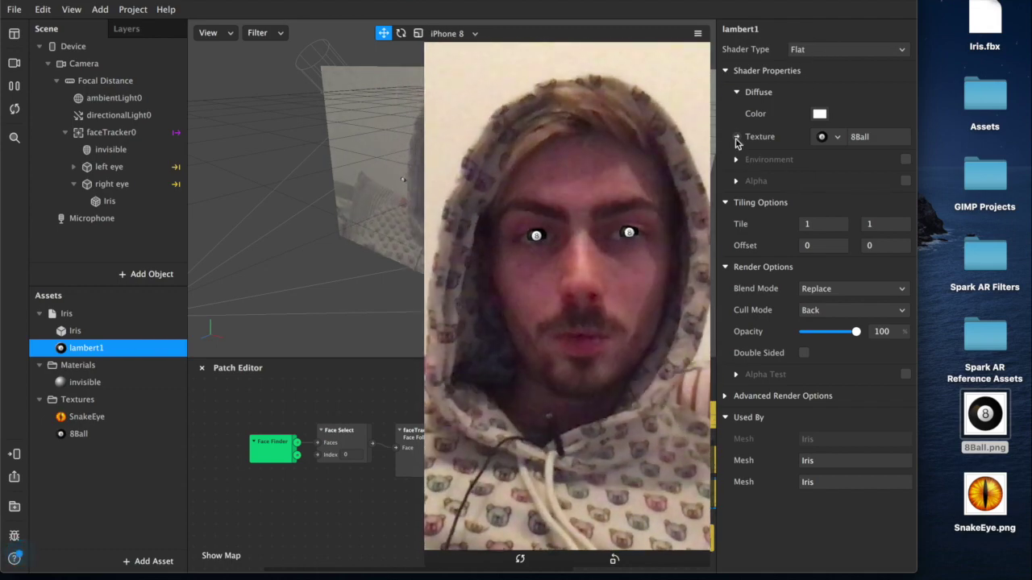
{"action": "left_click", "coordinate": [835, 137]}
{"action": "left_click", "coordinate": [829, 162]}
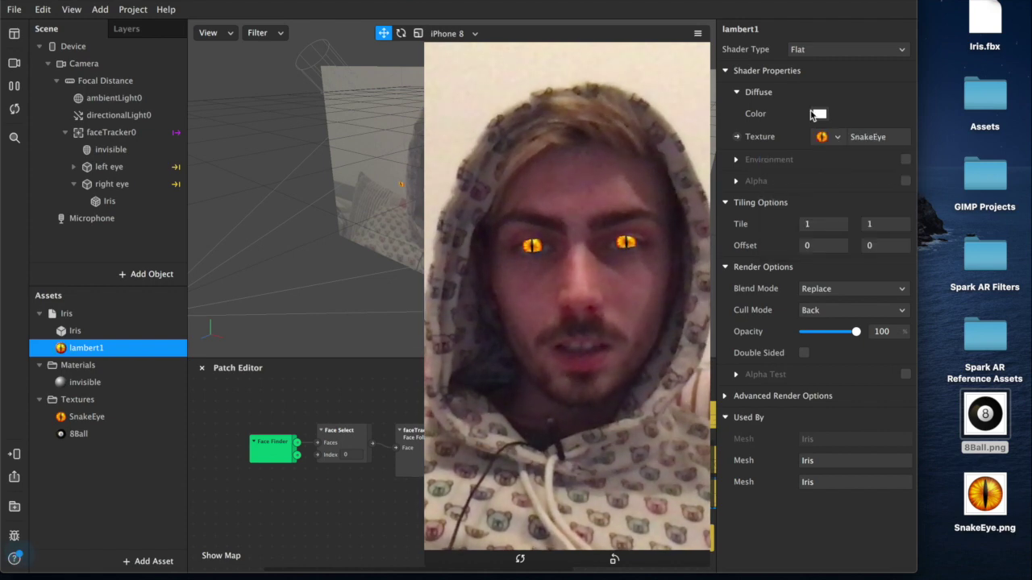
Switch lambert1 to the Standard shader with Specular enabled and smoothness 100.
{"action": "left_click", "coordinate": [826, 49]}
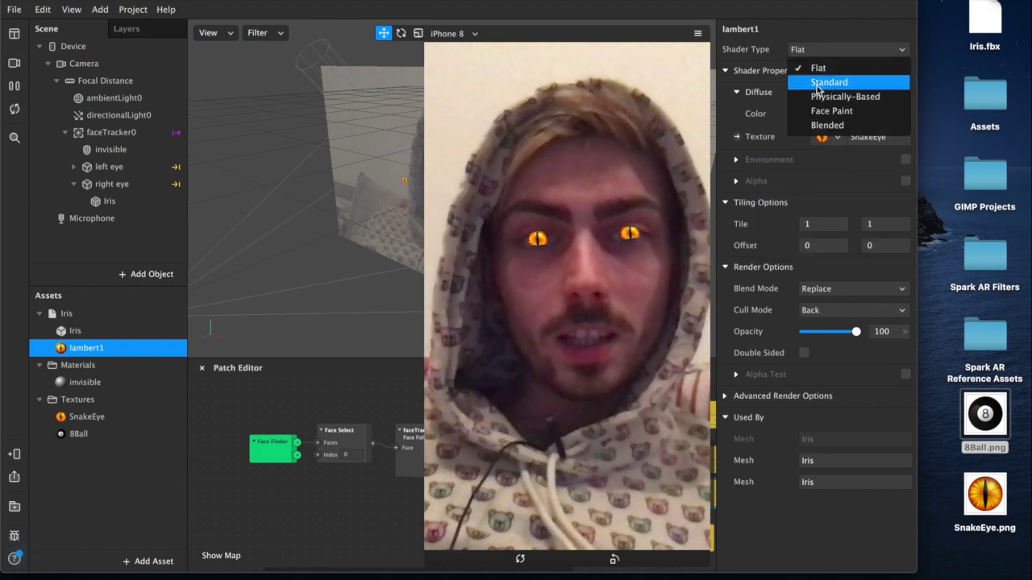
{"action": "left_click", "coordinate": [819, 85]}
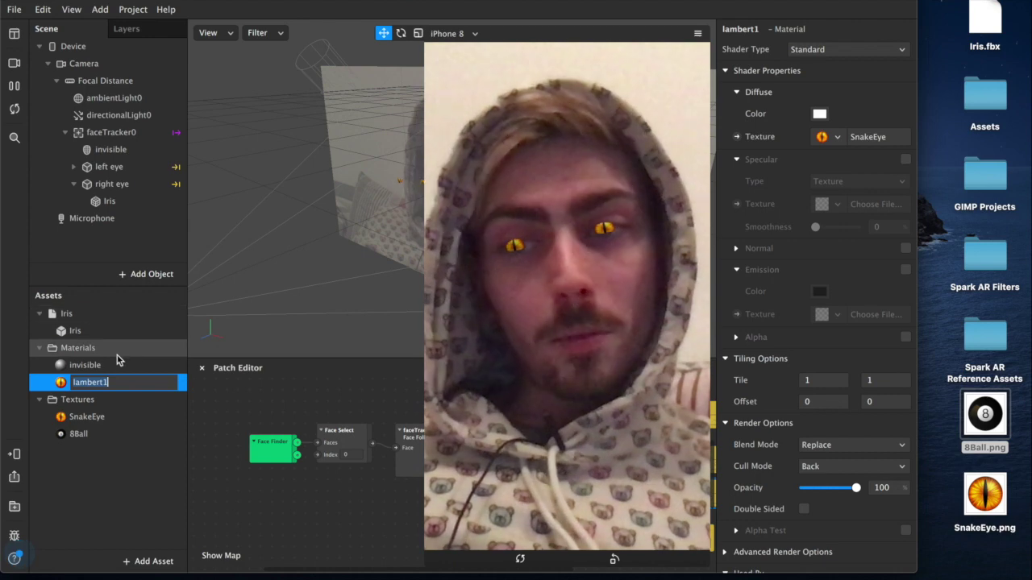
{"action": "key", "text": "Right"}
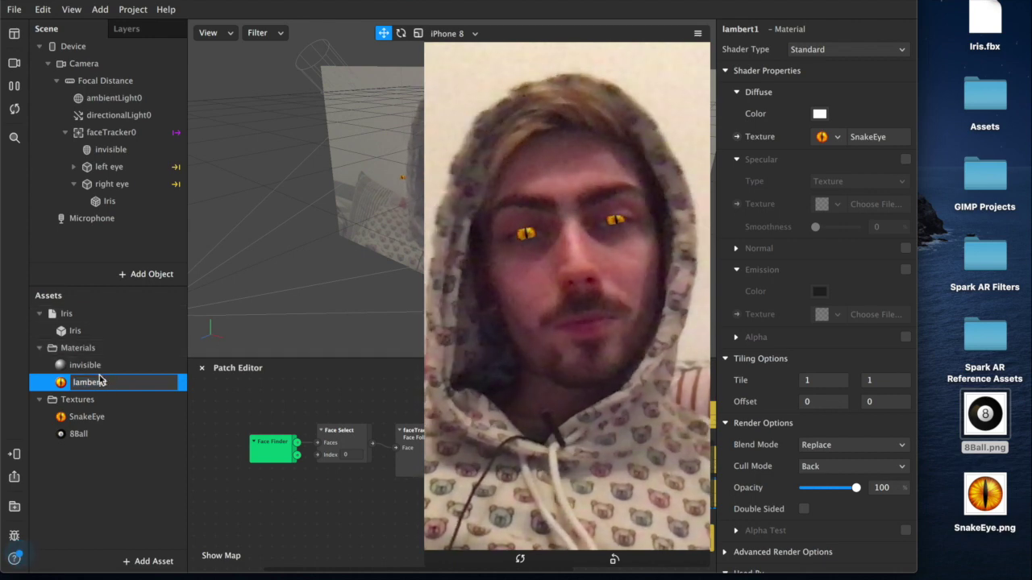
{"action": "key", "text": "Return"}
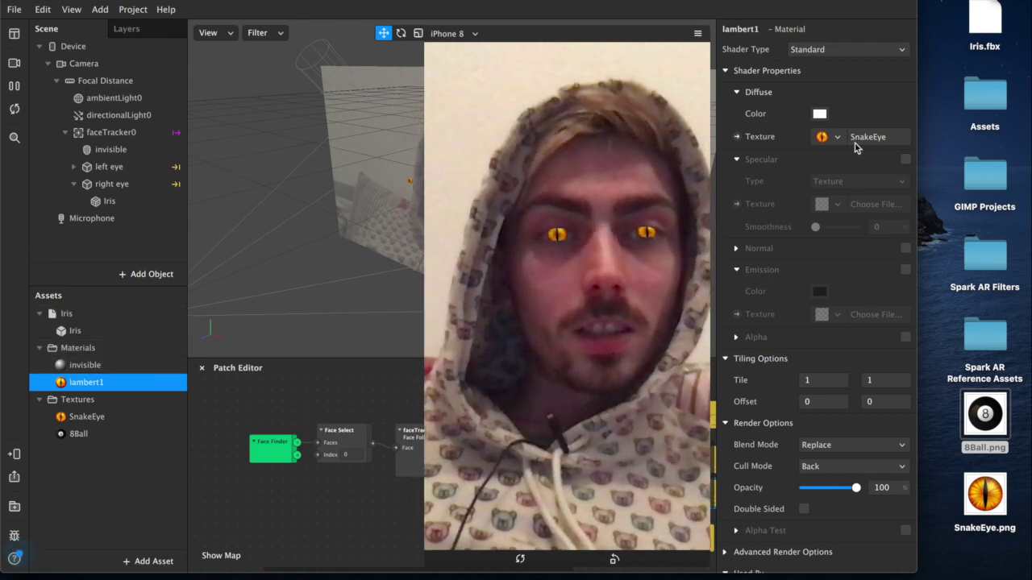
{"action": "left_click", "coordinate": [905, 160]}
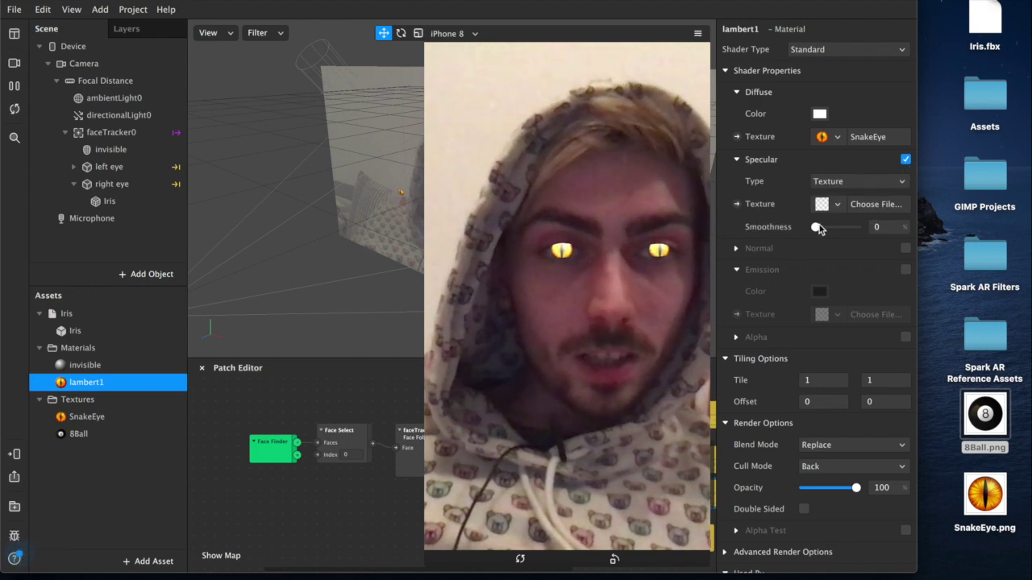
{"action": "left_click_drag", "start_coordinate": [850, 229], "coordinate": [835, 231]}
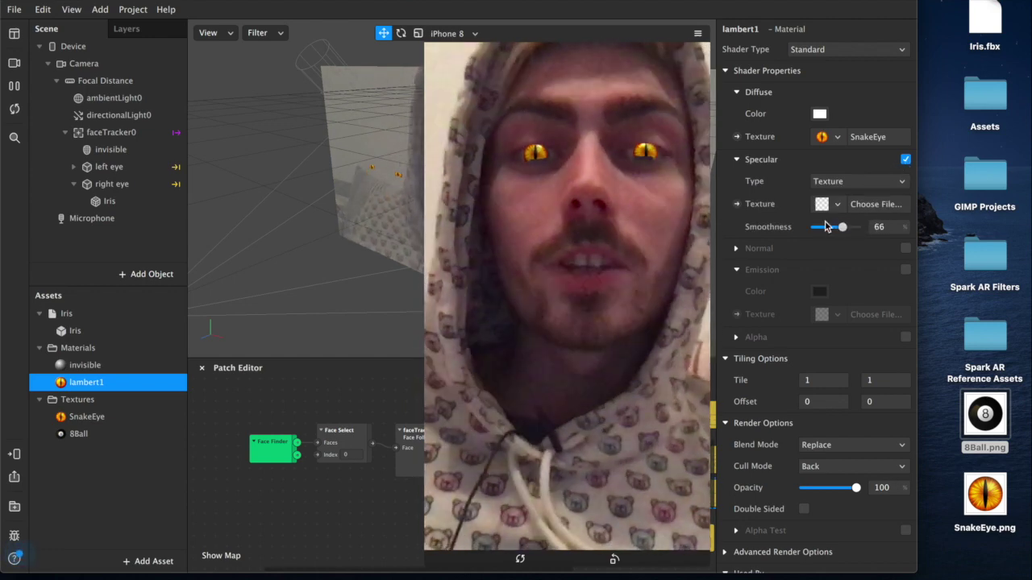
{"action": "left_click_drag", "start_coordinate": [825, 226], "coordinate": [853, 227]}
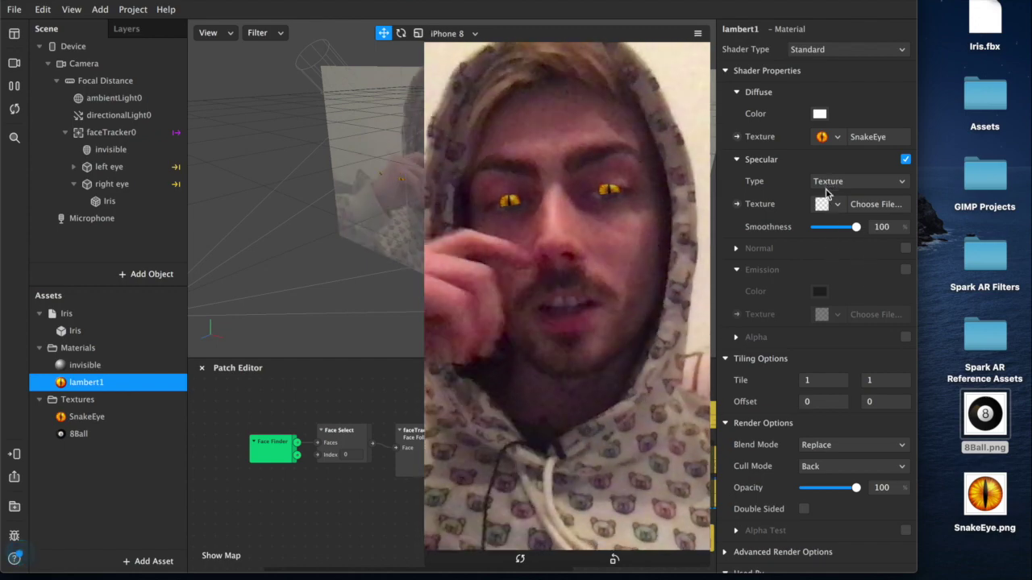